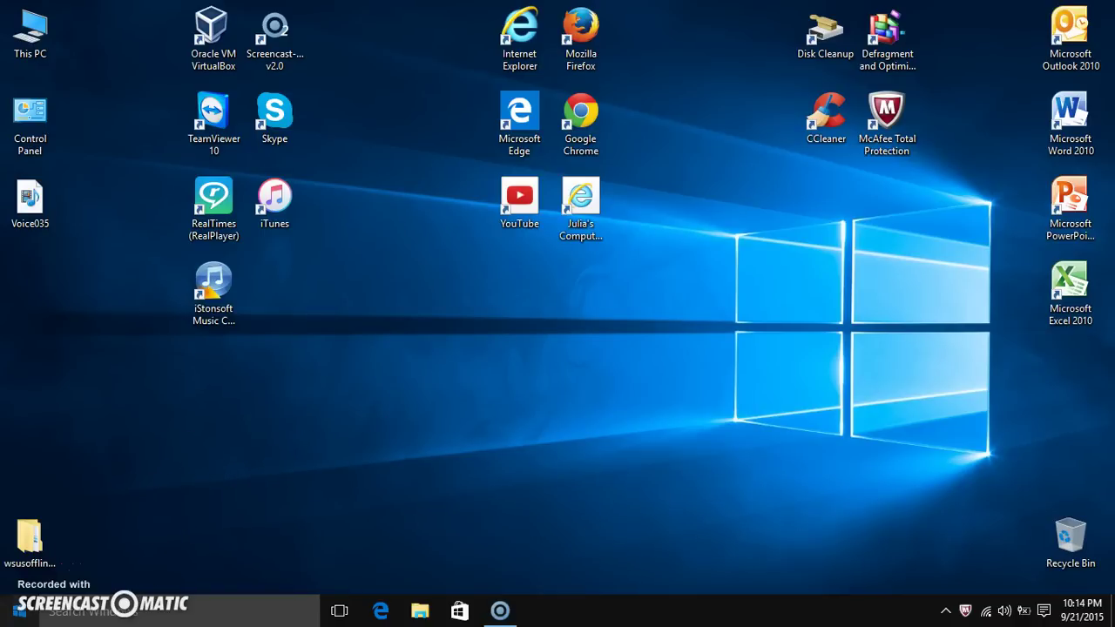
- From the Start menu, open Settings > Update & Security to see the failed KB3087040 update
left_click(17, 611)
left_click(117, 516)
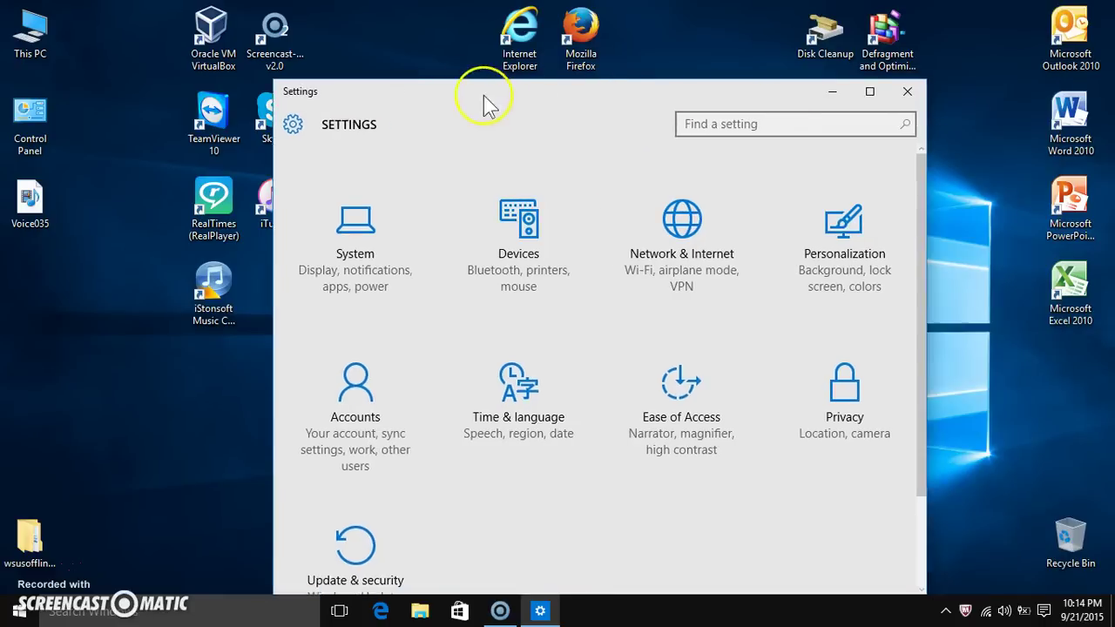
left_click(259, 517)
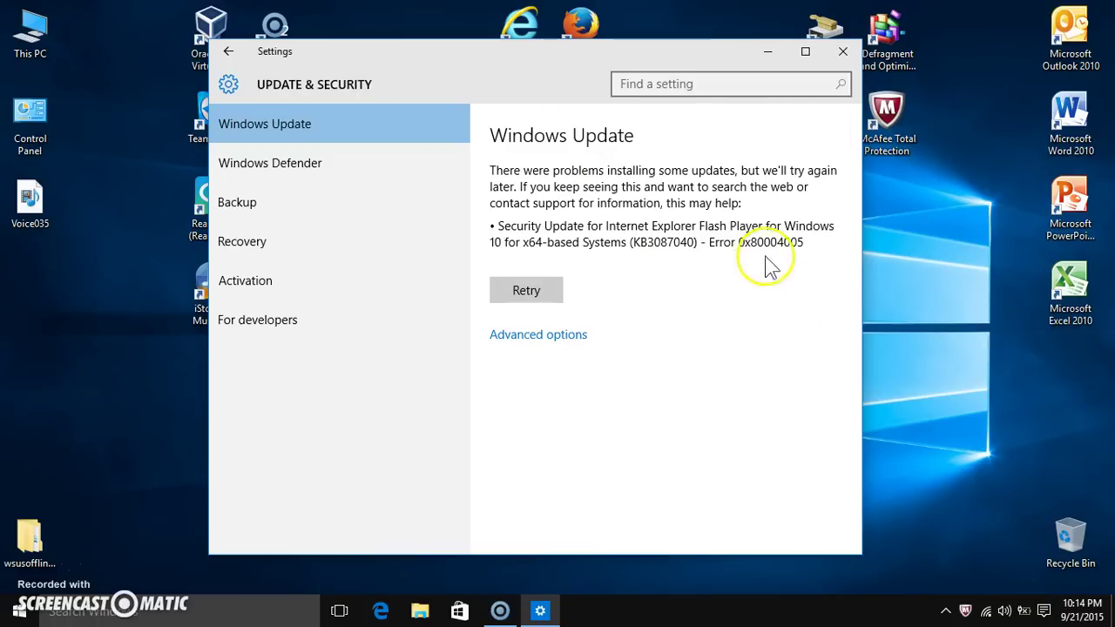
- Copy the error code 0x80004005, launch the browser, and retry the failed KB3087040 update
left_click_drag(738, 242, 803, 254)
right_click(795, 250)
left_click(780, 226)
left_click(381, 610)
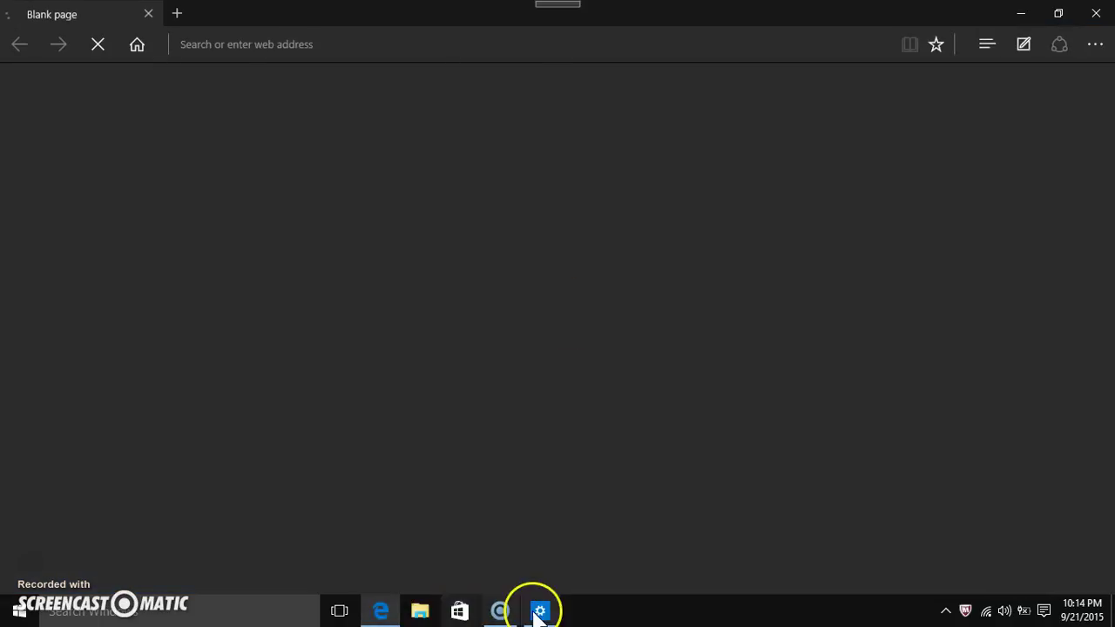
left_click(537, 612)
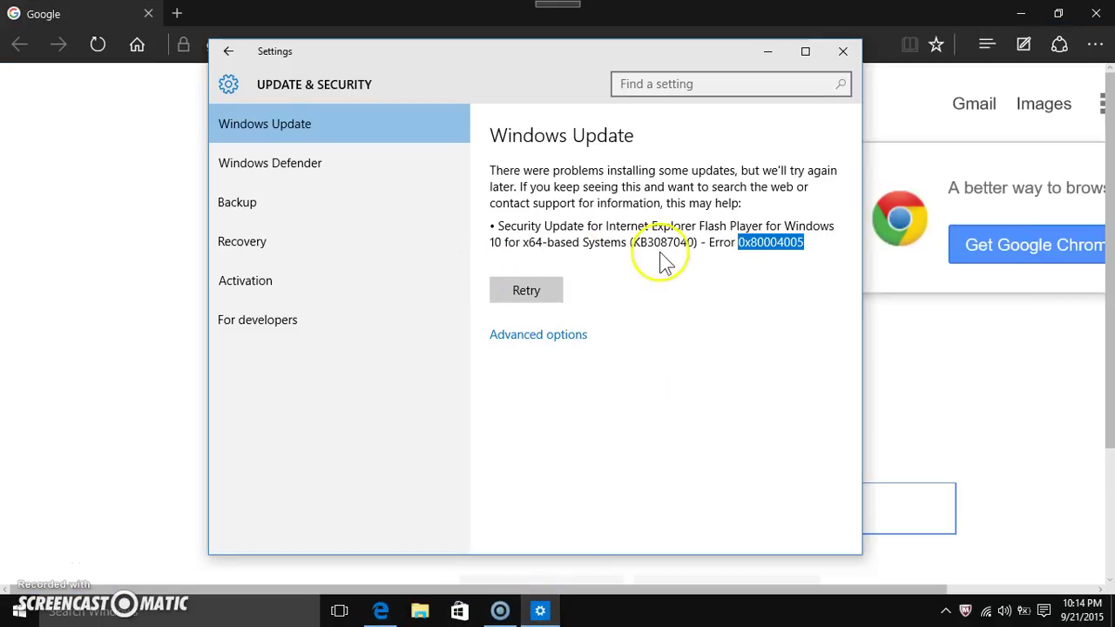
left_click(514, 292)
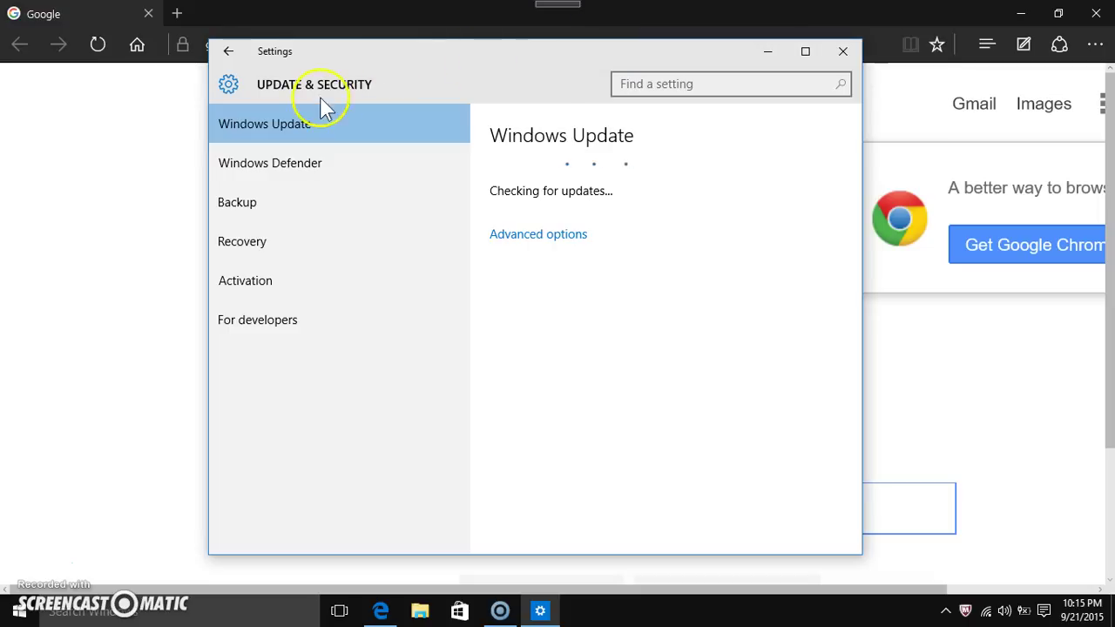
- Search Google for the pasted code 0x80004005 and open the Ten Forums KB3087040 thread
left_click(165, 293)
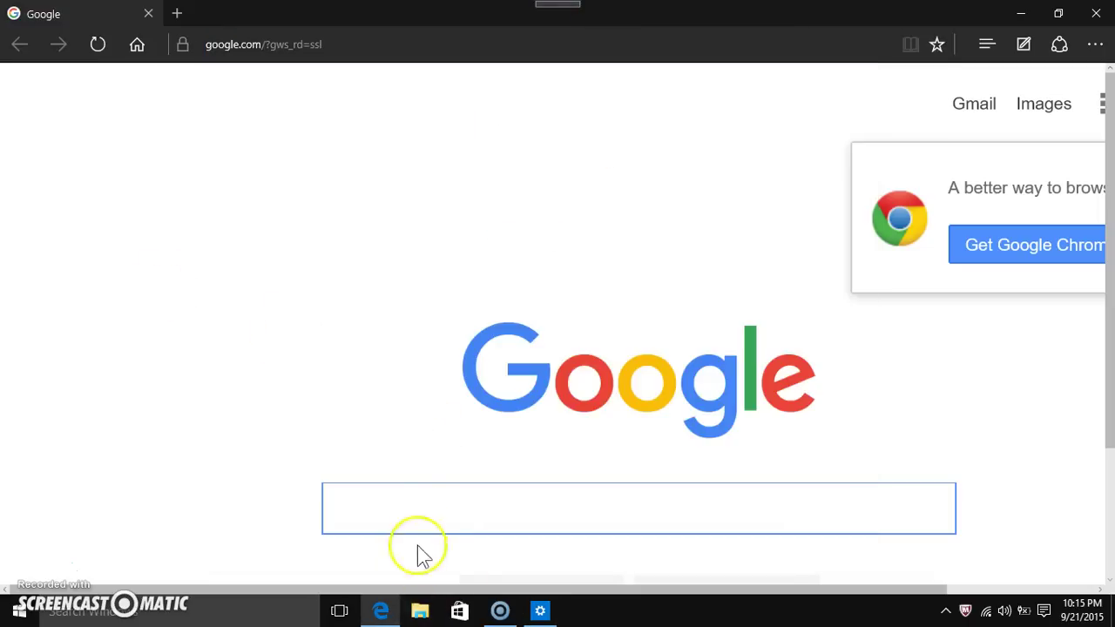
right_click(429, 516)
left_click(457, 459)
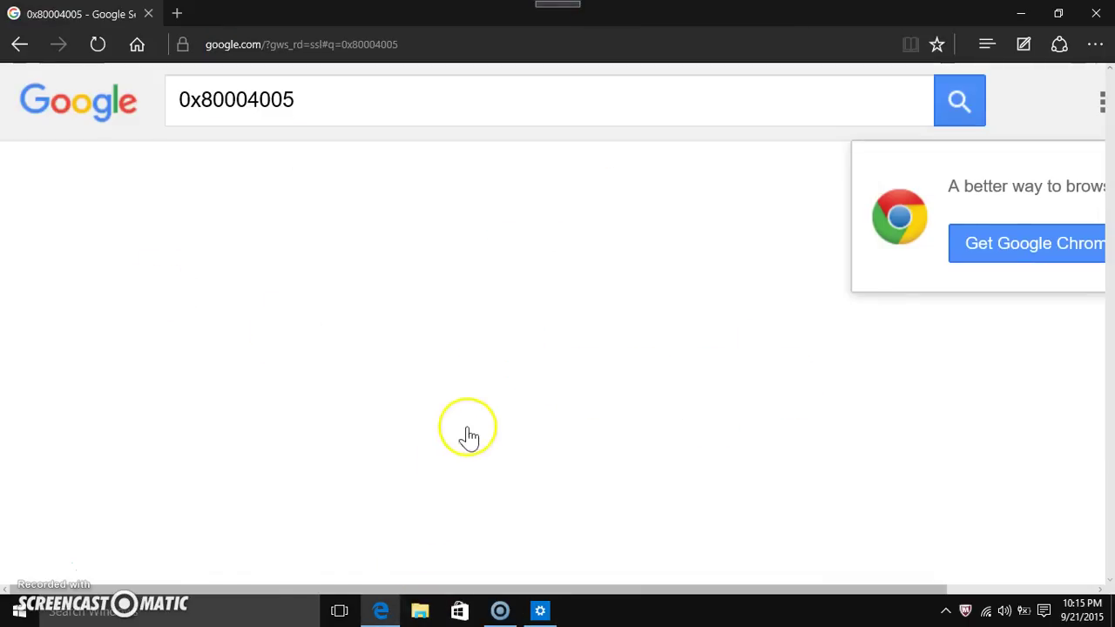
scroll(471, 409, "down", 8)
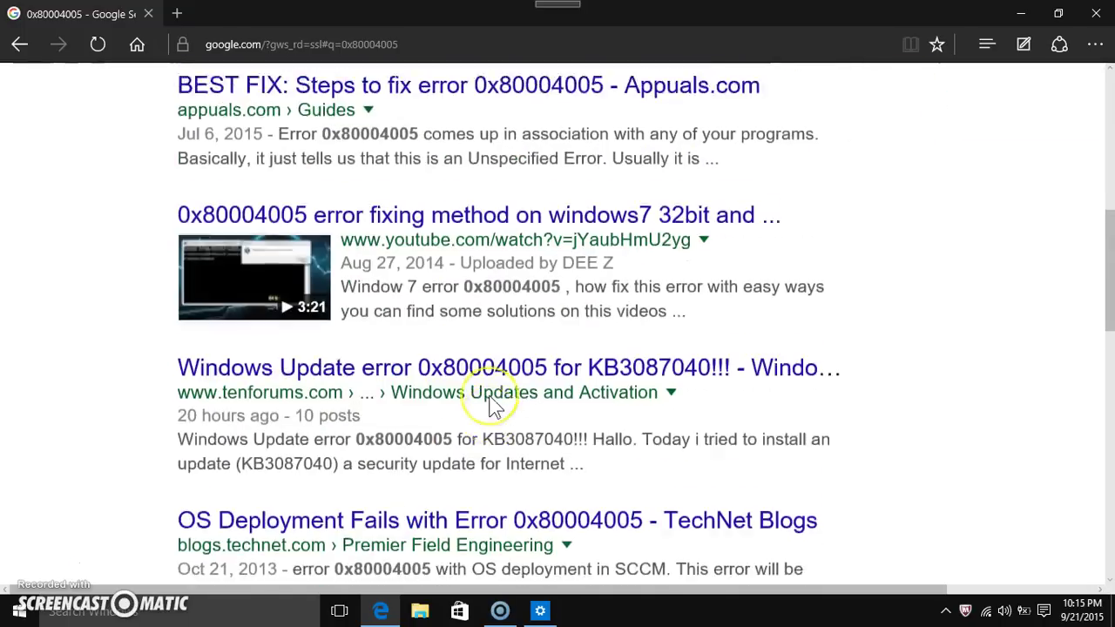
scroll(490, 402, "down", 5)
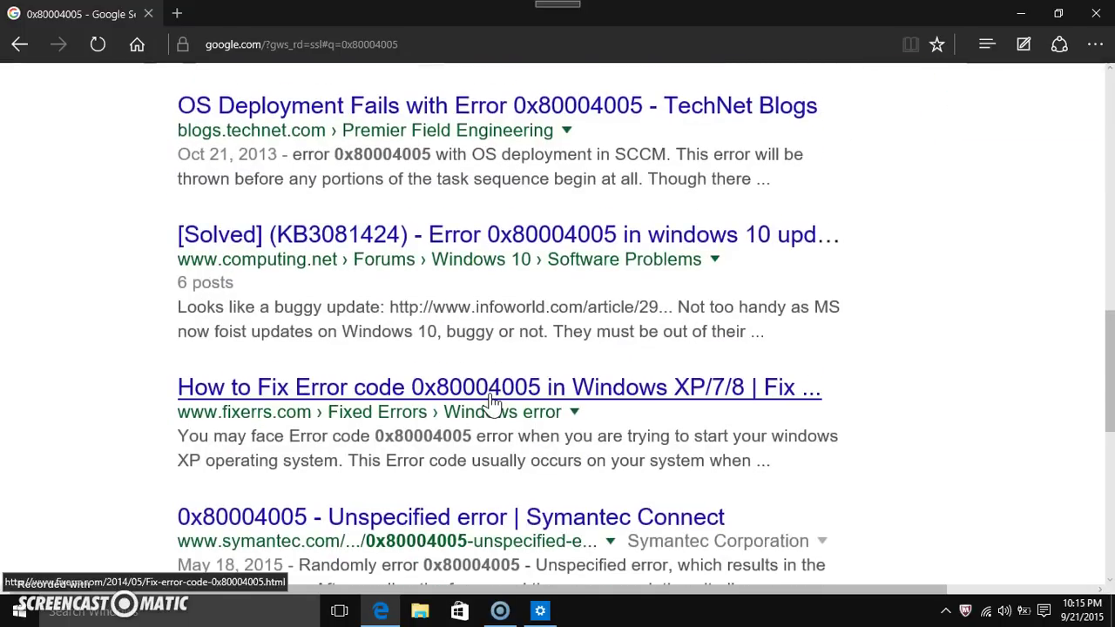
scroll(497, 369, "up", 1)
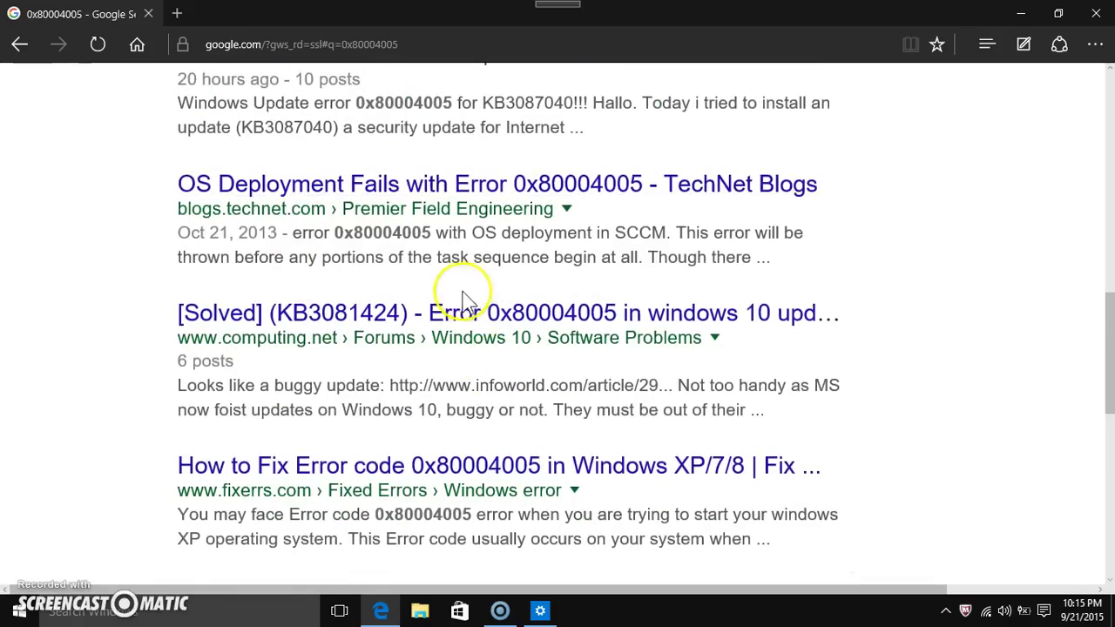
scroll(548, 448, "up", 2)
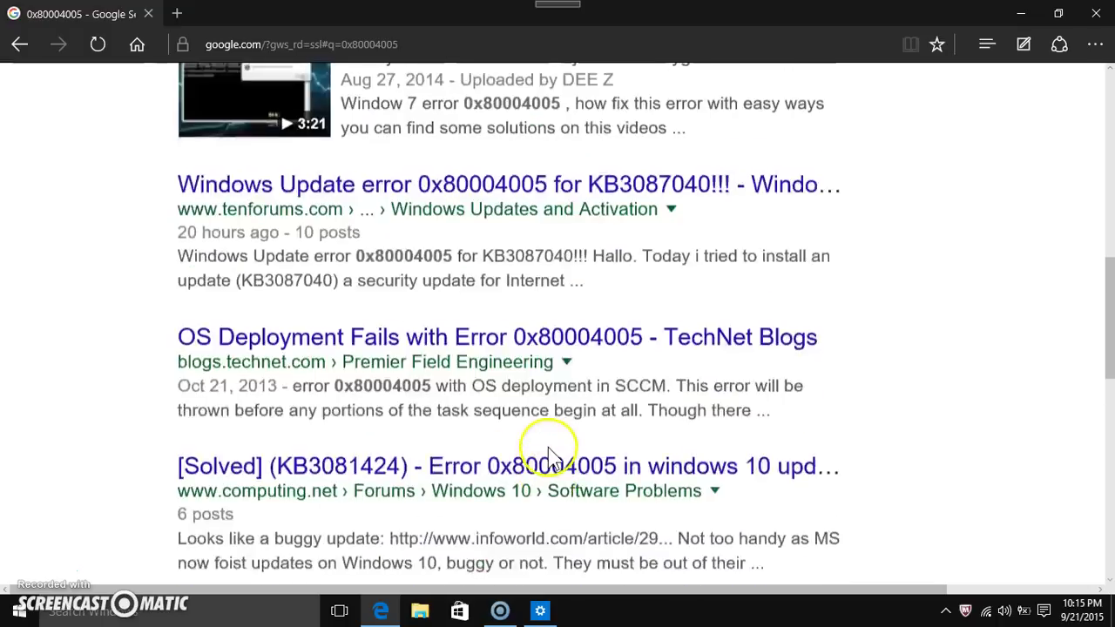
scroll(548, 447, "up", 1)
left_click(452, 271)
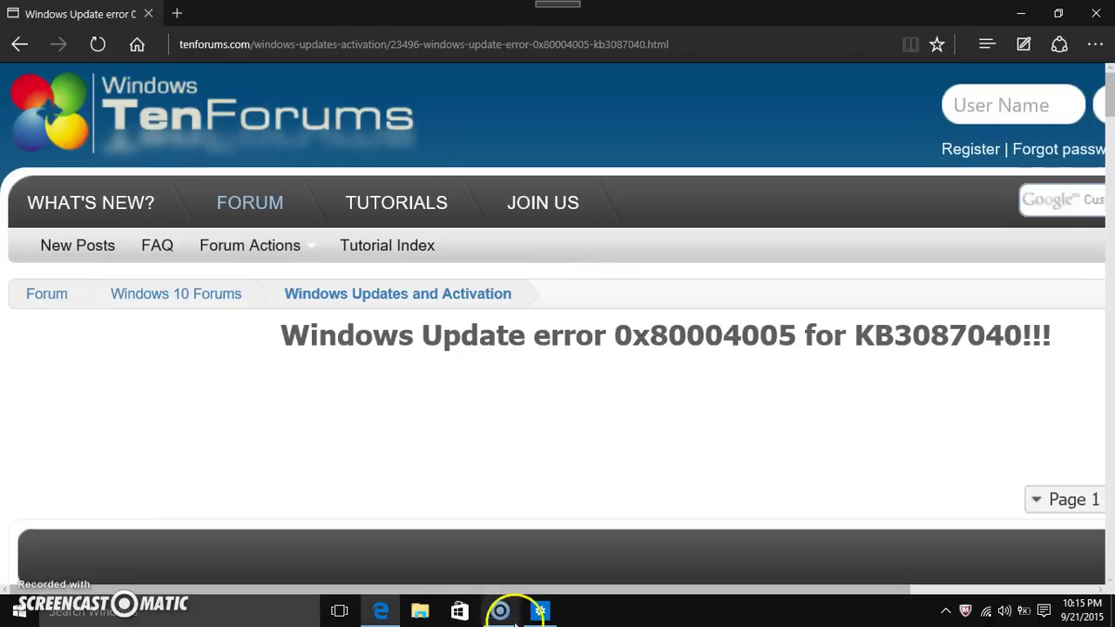
- Scroll through the Ten Forums thread's posts and dismiss the cookie notice with Got it!
scroll(528, 401, "down", 4)
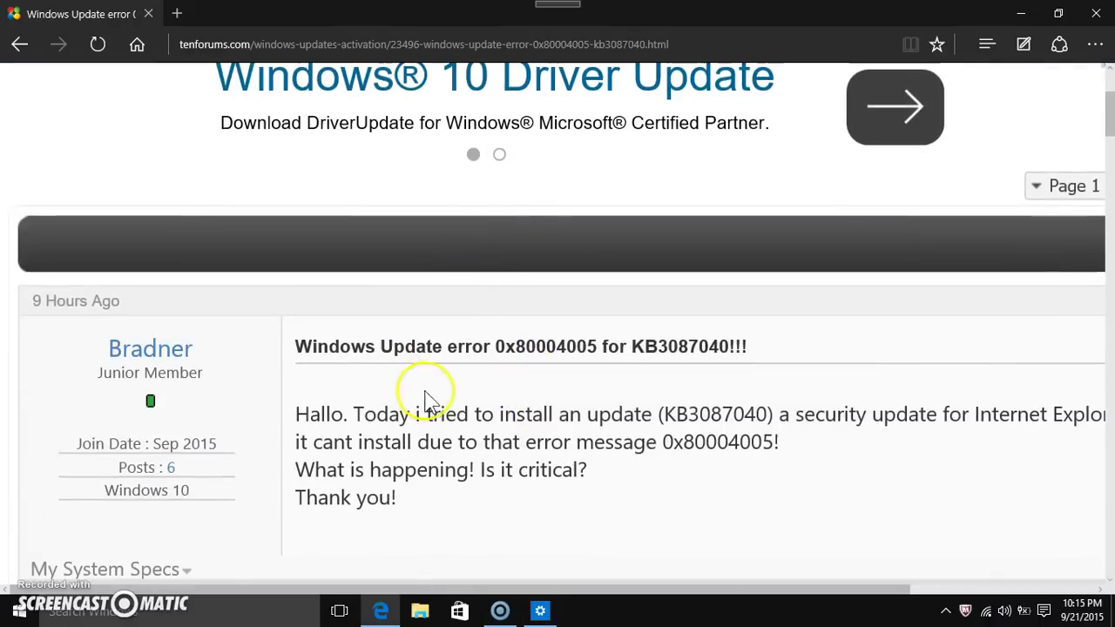
scroll(523, 466, "down", 12)
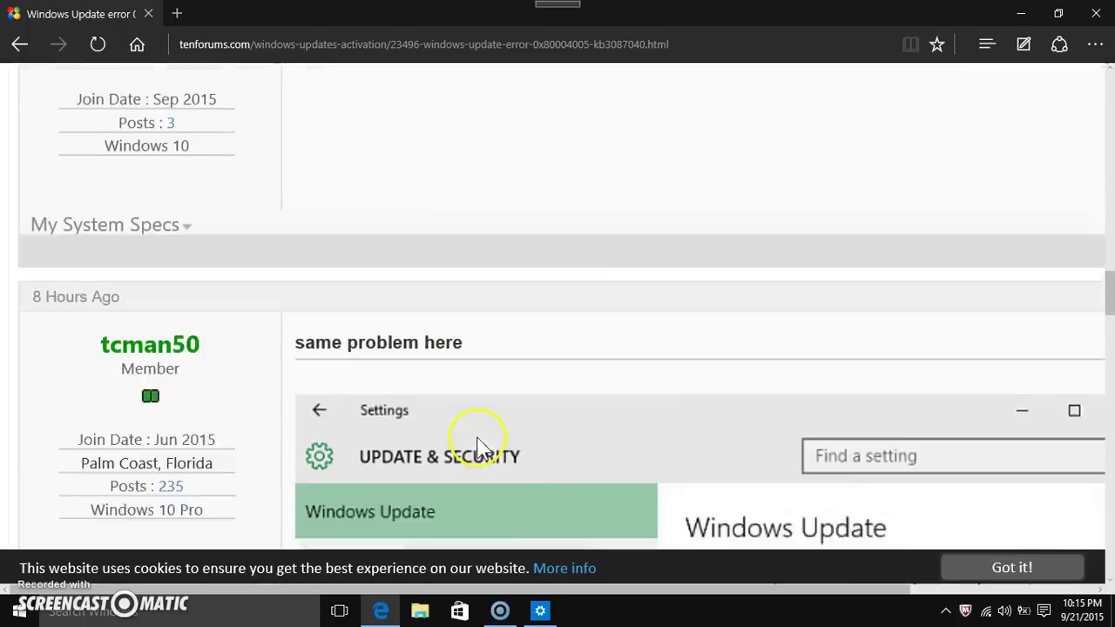
scroll(677, 443, "down", 7)
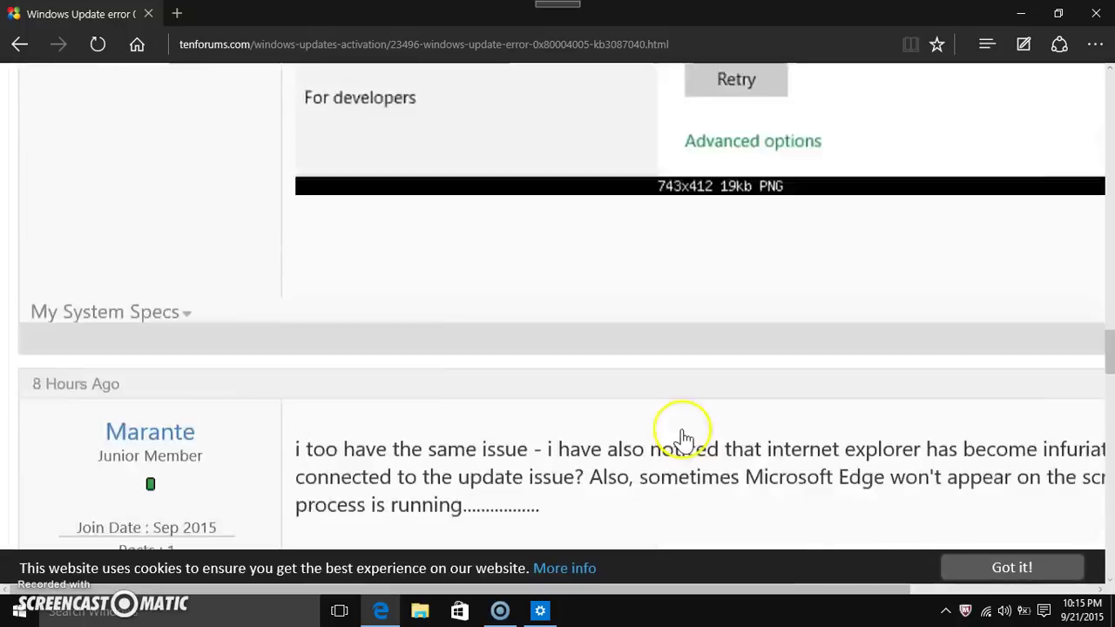
scroll(683, 435, "down", 6)
scroll(682, 437, "up", 11)
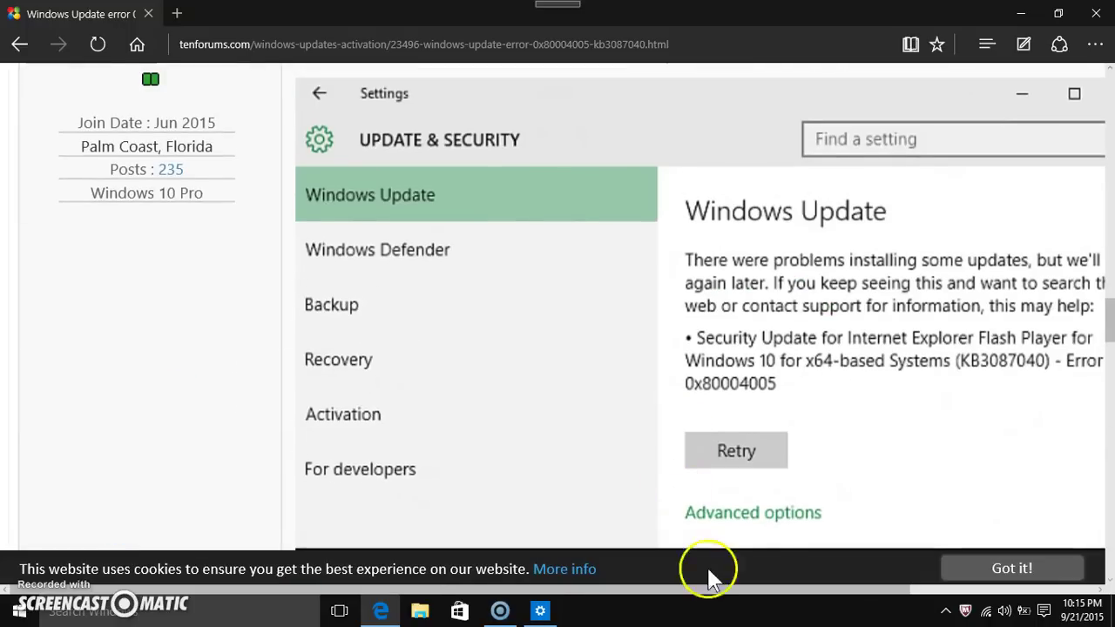
left_click(992, 570)
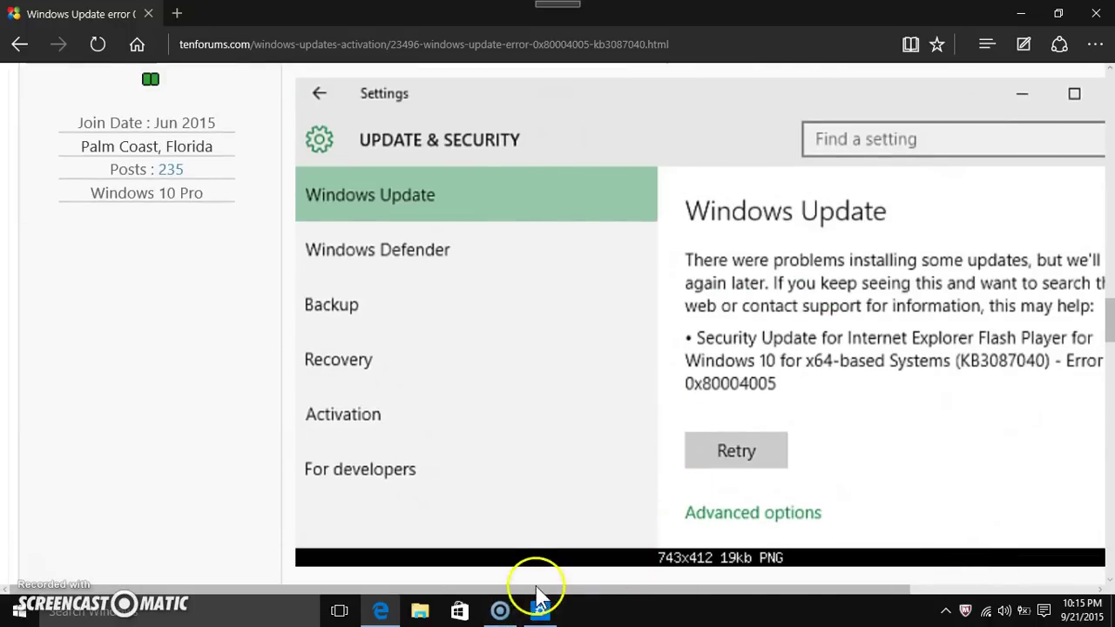
left_click_drag(548, 595, 687, 599)
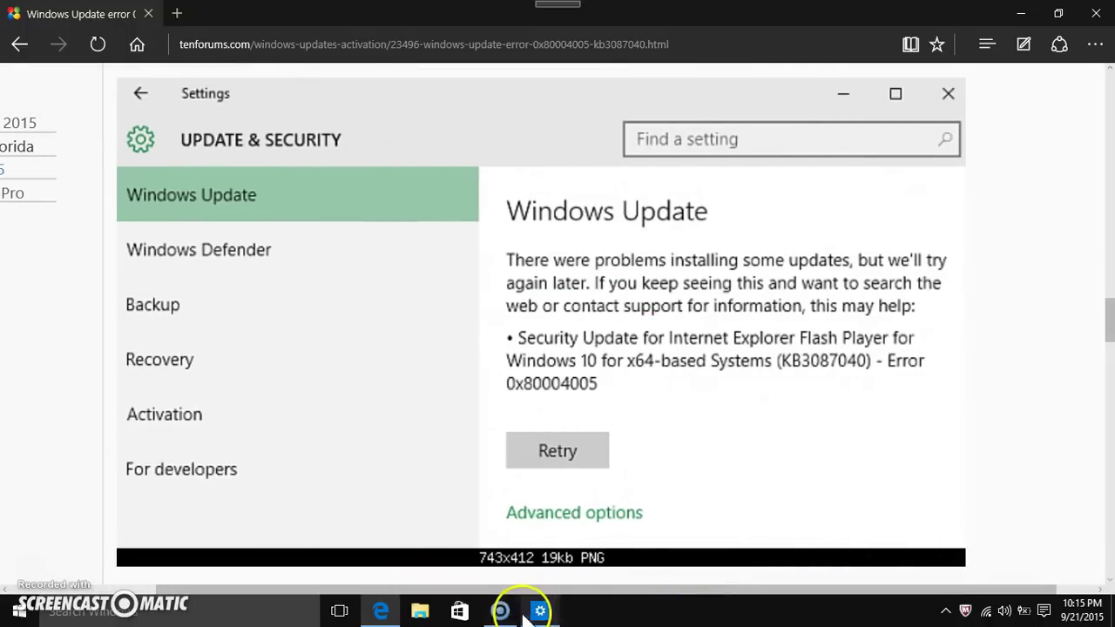
left_click(538, 610)
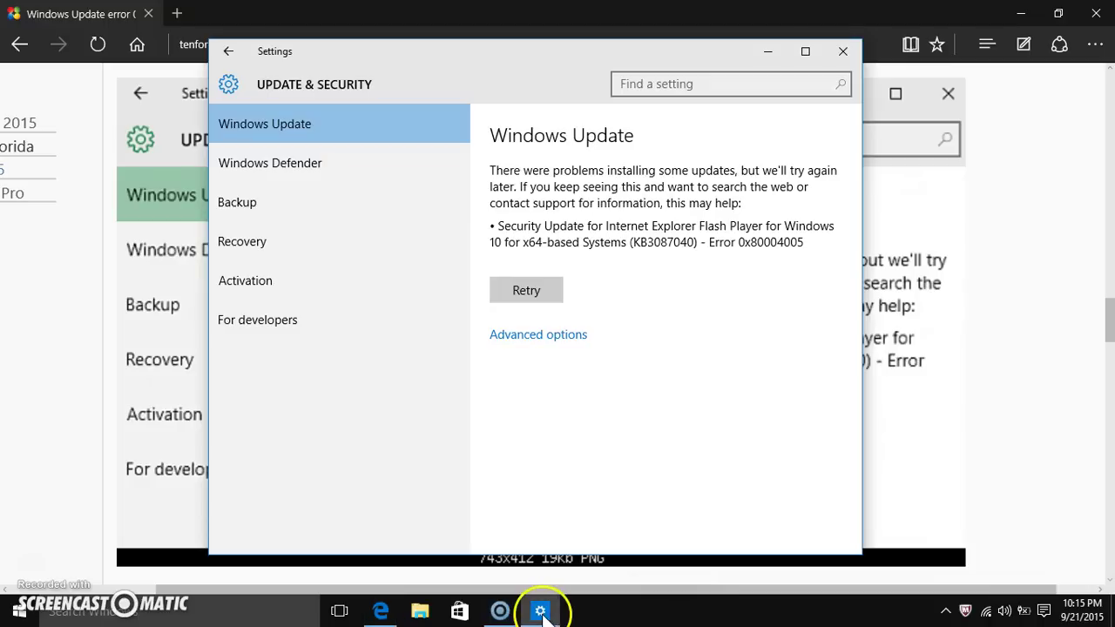
- Retry the KB3087040 Flash Player update and let it fail again with 0x80004005
left_click(526, 294)
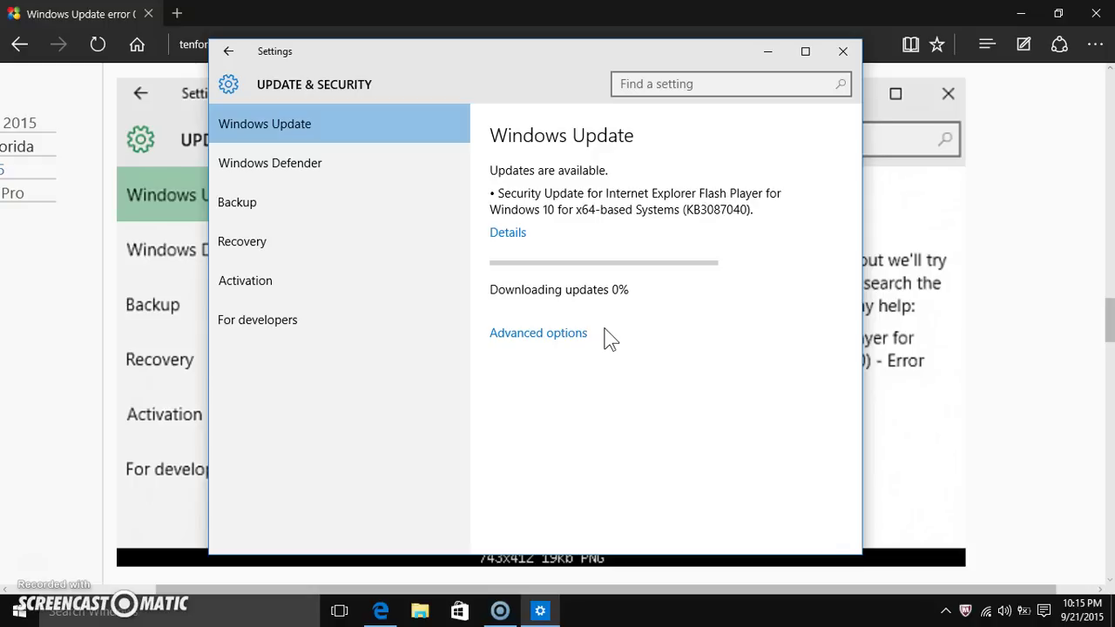
- Scroll the first page of the forum thread down to its page navigation
left_click(1060, 254)
scroll(1045, 270, "down", 4)
scroll(624, 253, "down", 4)
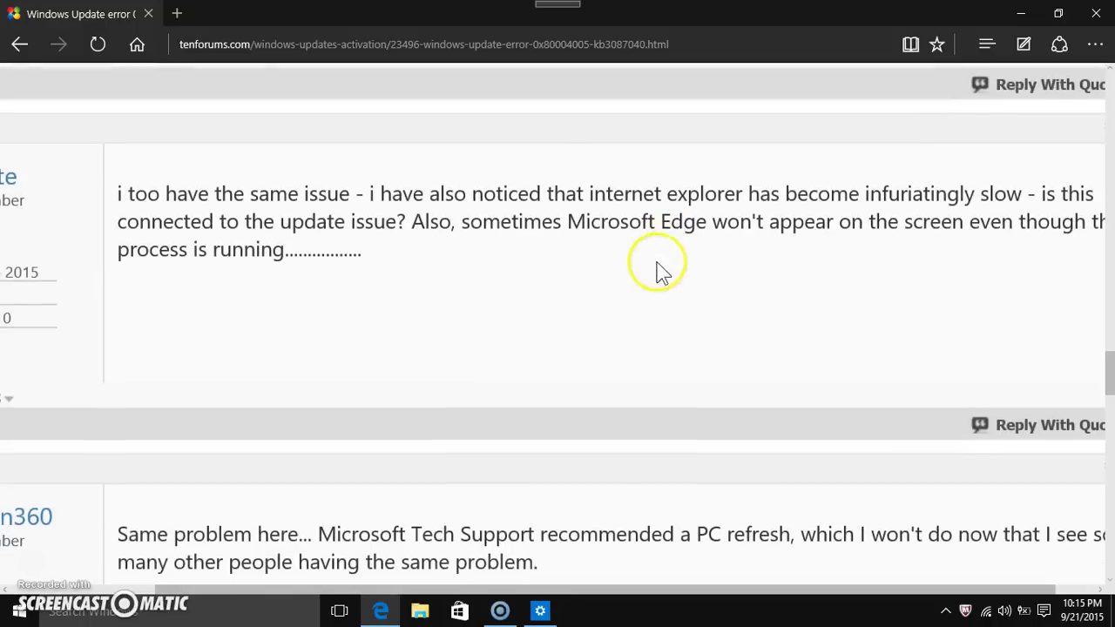
scroll(630, 269, "down", 4)
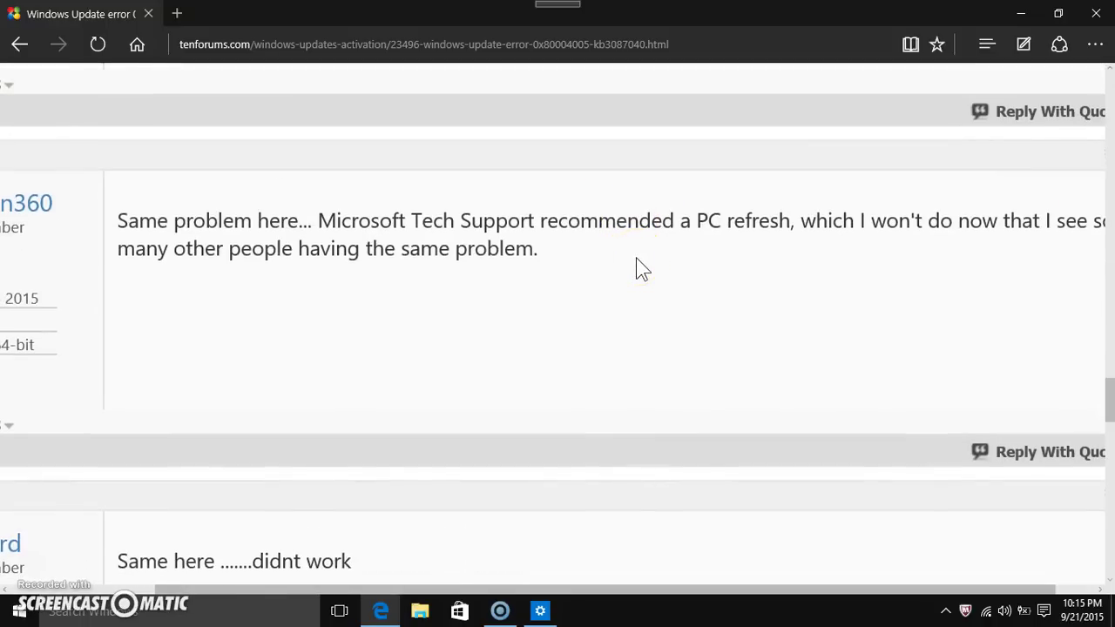
scroll(636, 269, "down", 2)
scroll(636, 268, "down", 1)
scroll(636, 268, "up", 1)
scroll(642, 268, "down", 11)
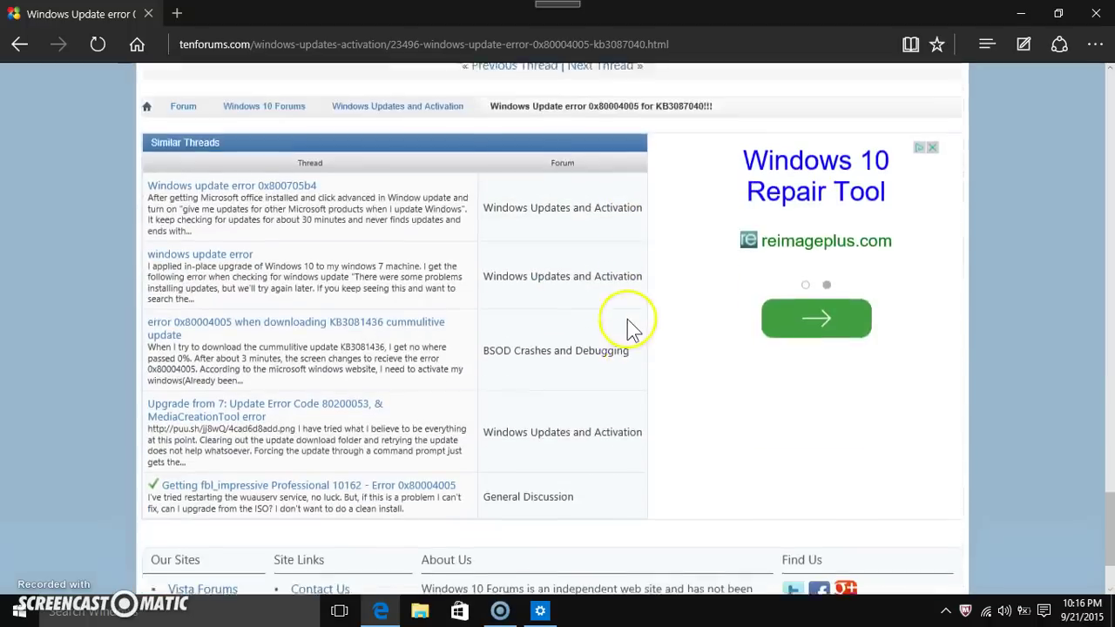
scroll(642, 304, "up", 5)
- Go to page 3 of the thread and read down to post #30, then back to post #21
left_click(887, 296)
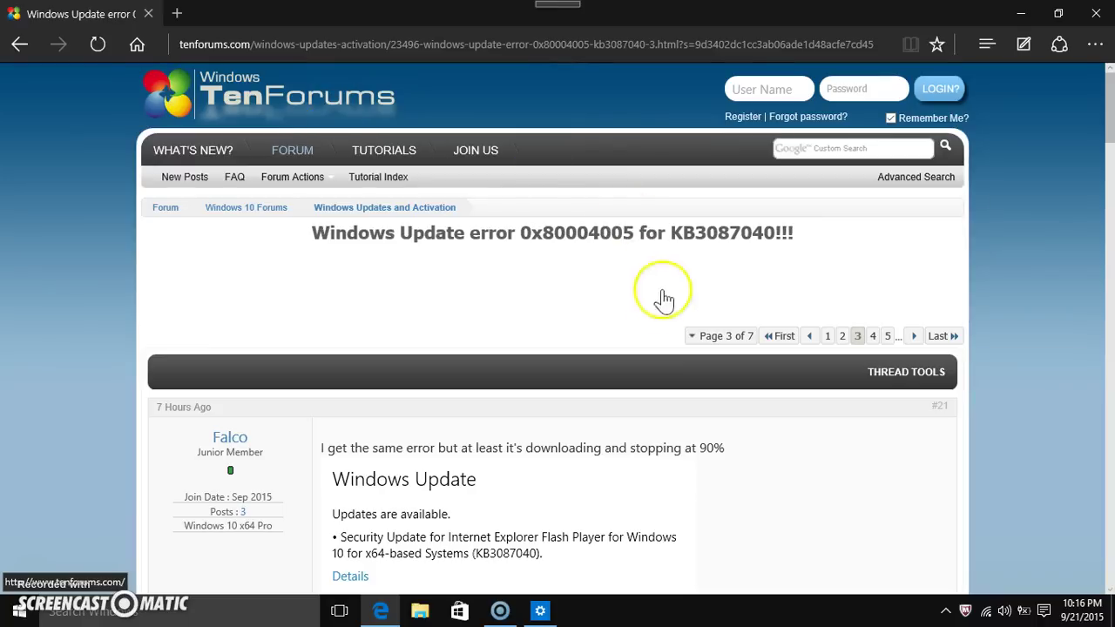
scroll(639, 314, "down", 5)
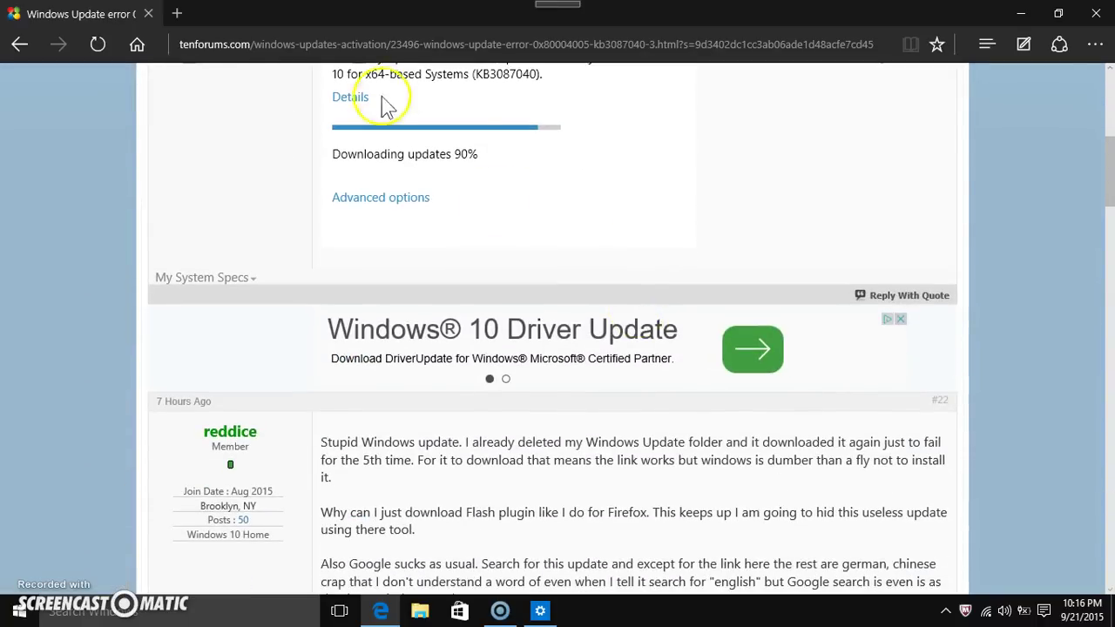
scroll(421, 118, "down", 4)
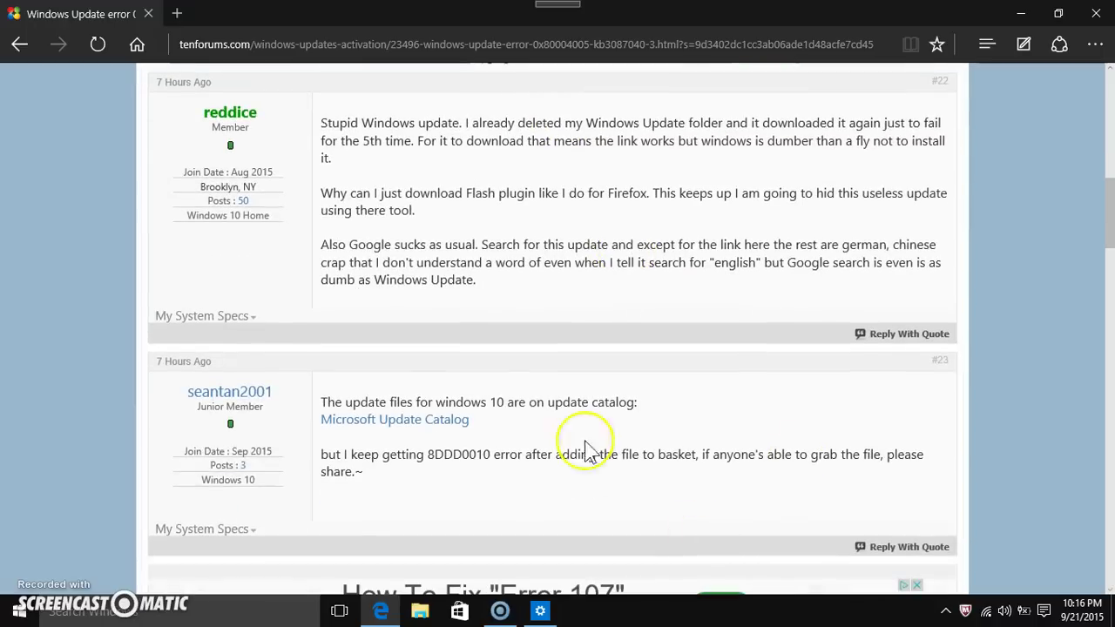
scroll(687, 236, "down", 6)
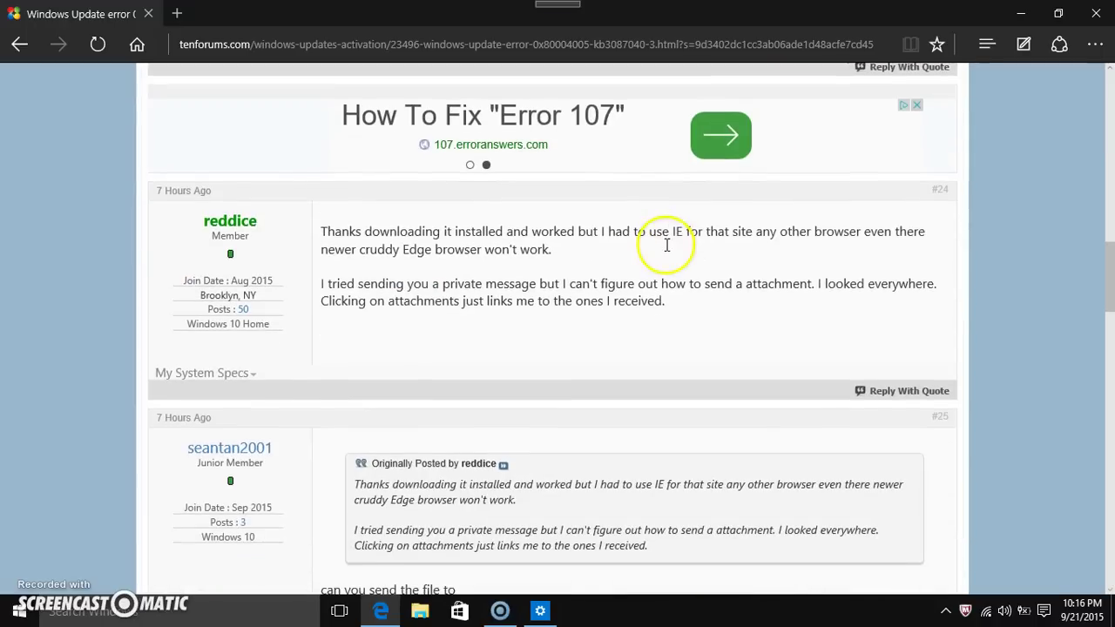
scroll(640, 296, "down", 3)
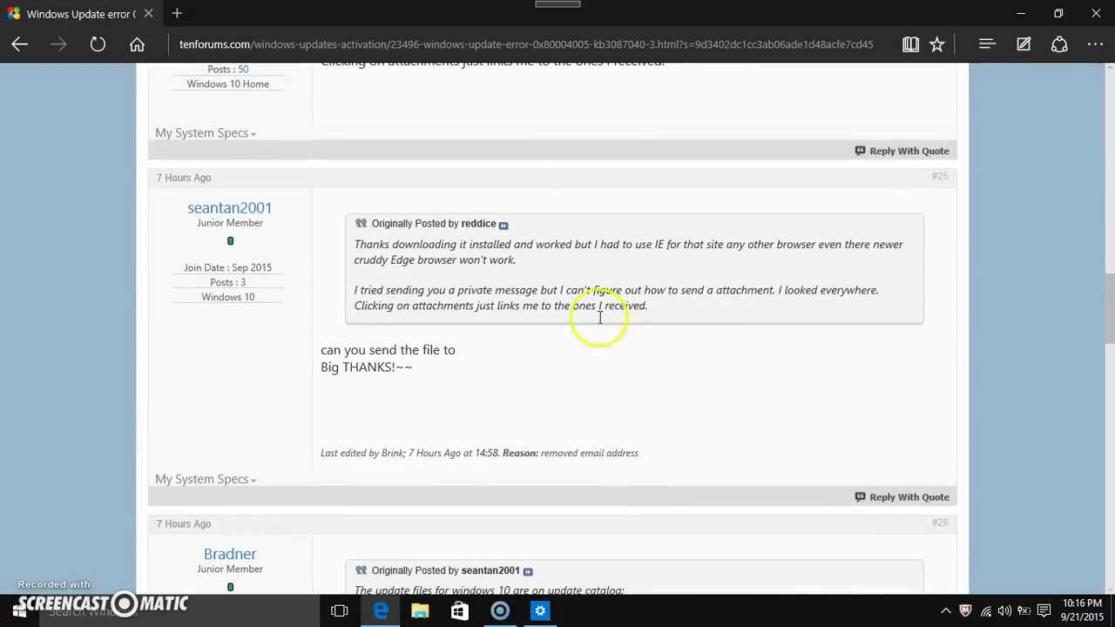
scroll(461, 375, "down", 6)
scroll(485, 348, "down", 2)
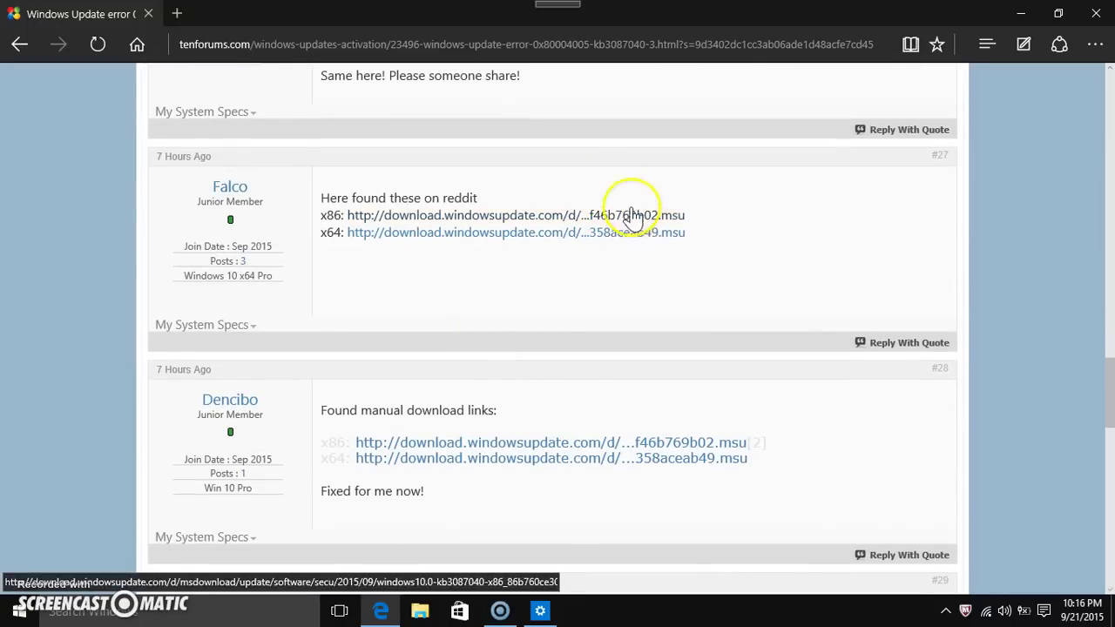
scroll(702, 318, "down", 7)
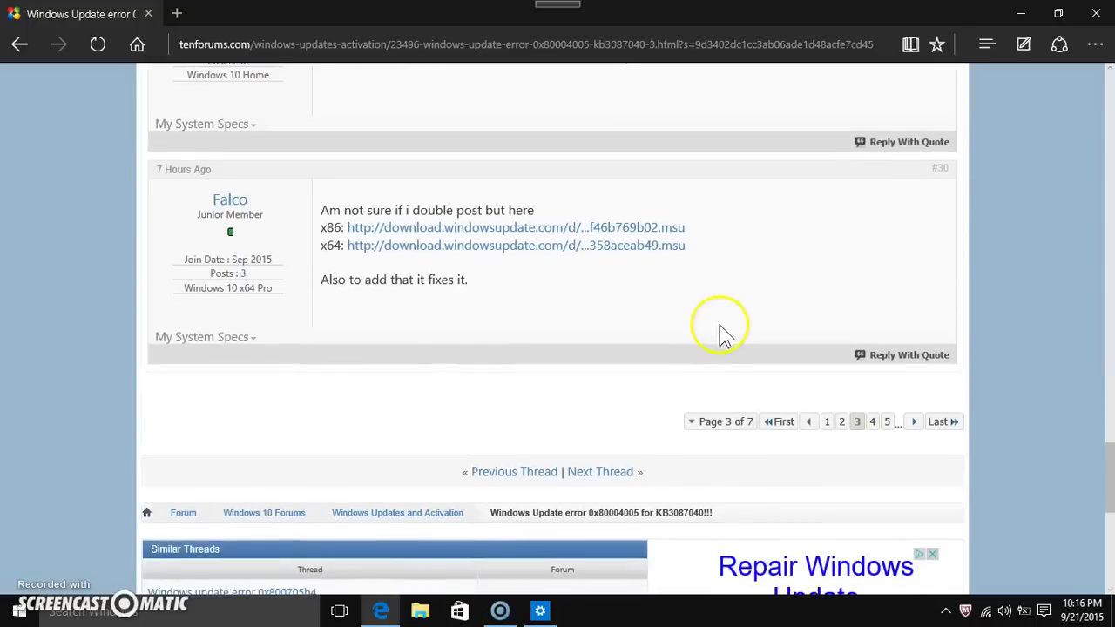
scroll(557, 540, "up", 15)
scroll(557, 523, "up", 10)
scroll(530, 515, "down", 3)
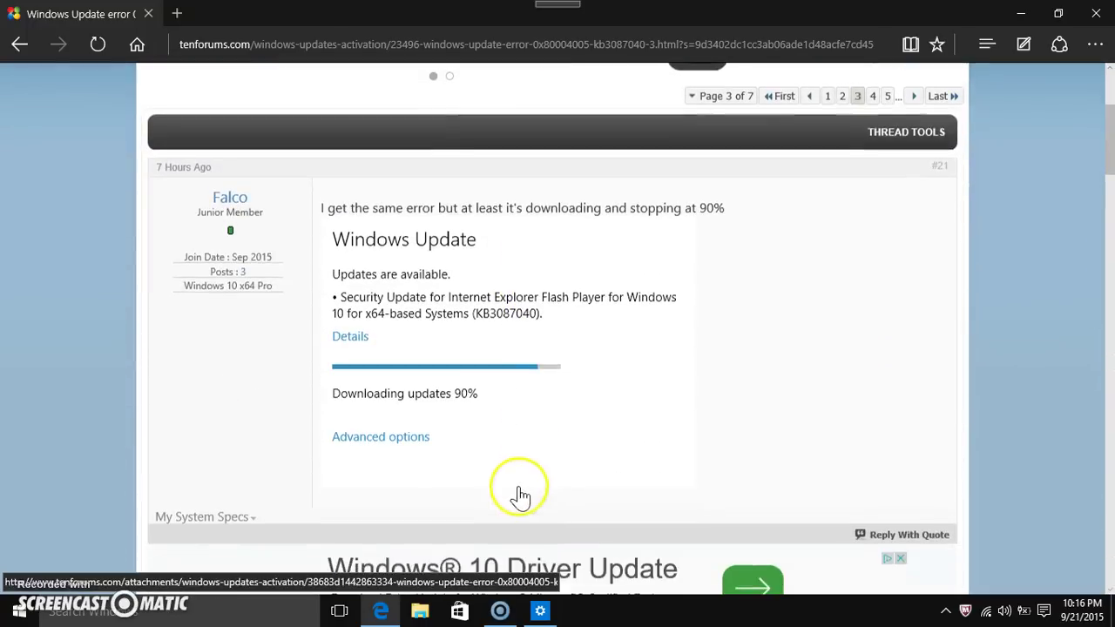
- Retry KB3087040 in Windows Update; it downloads at 0% then fails with 0x80004005 again
left_click(539, 612)
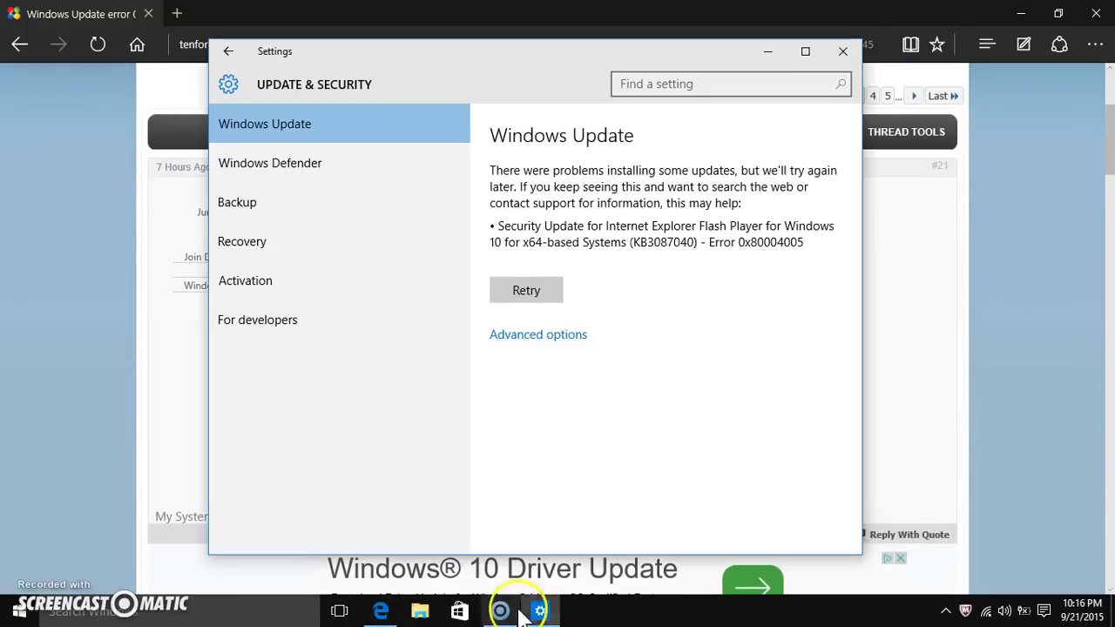
left_click(547, 290)
left_click(566, 336)
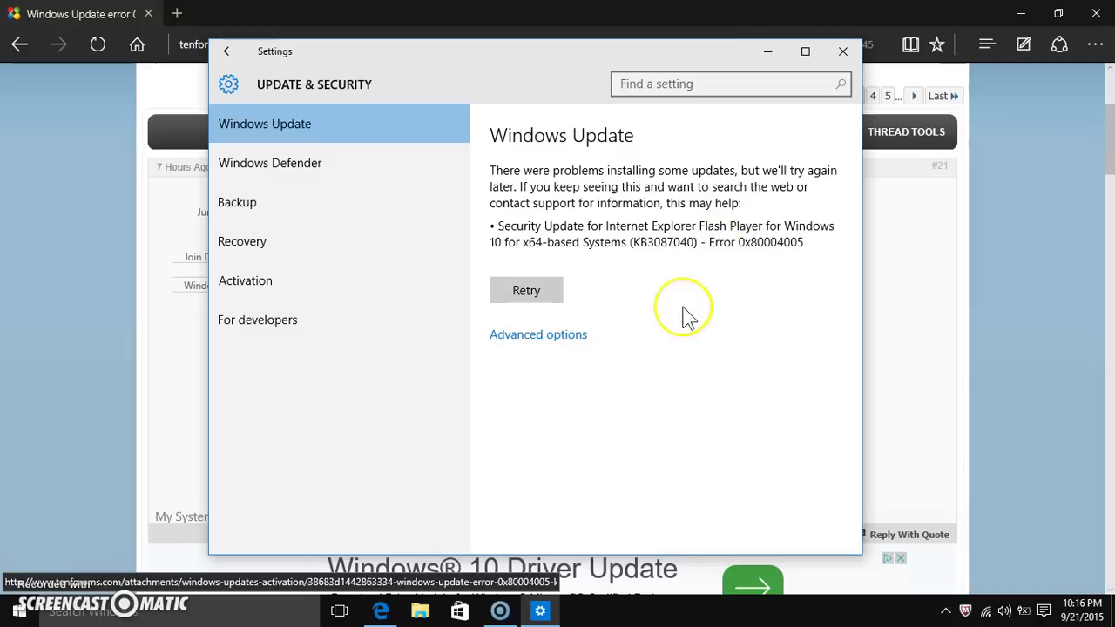
left_click(1013, 253)
- Follow post #23's Microsoft Update Catalog link and open the KB3087040 search in Internet Explorer
scroll(486, 357, "up", 3)
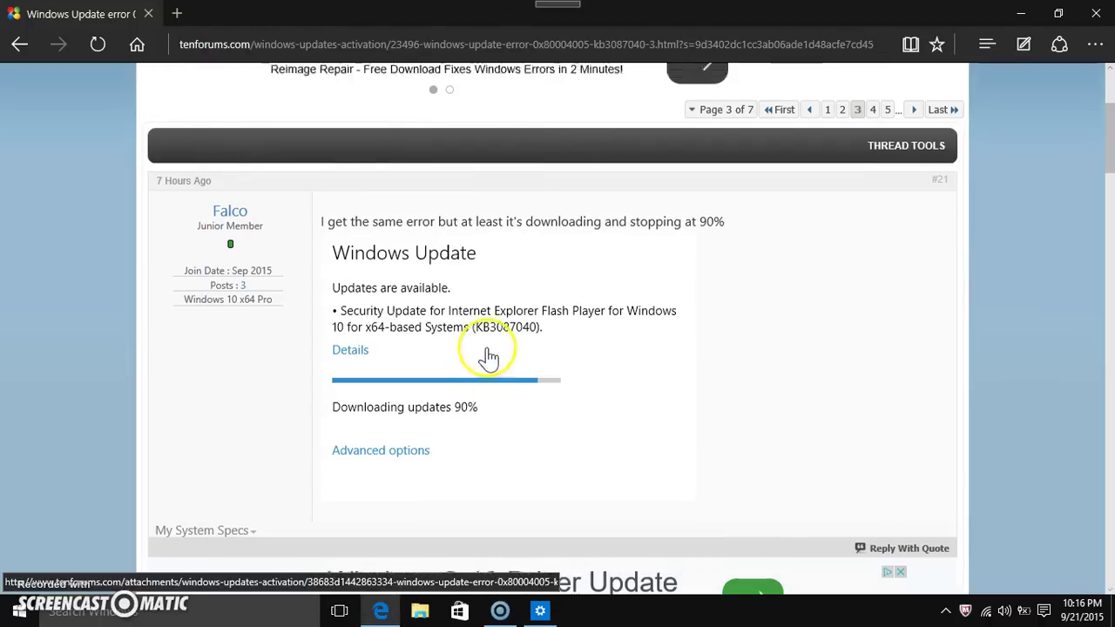
scroll(485, 352, "down", 7)
scroll(485, 353, "down", 7)
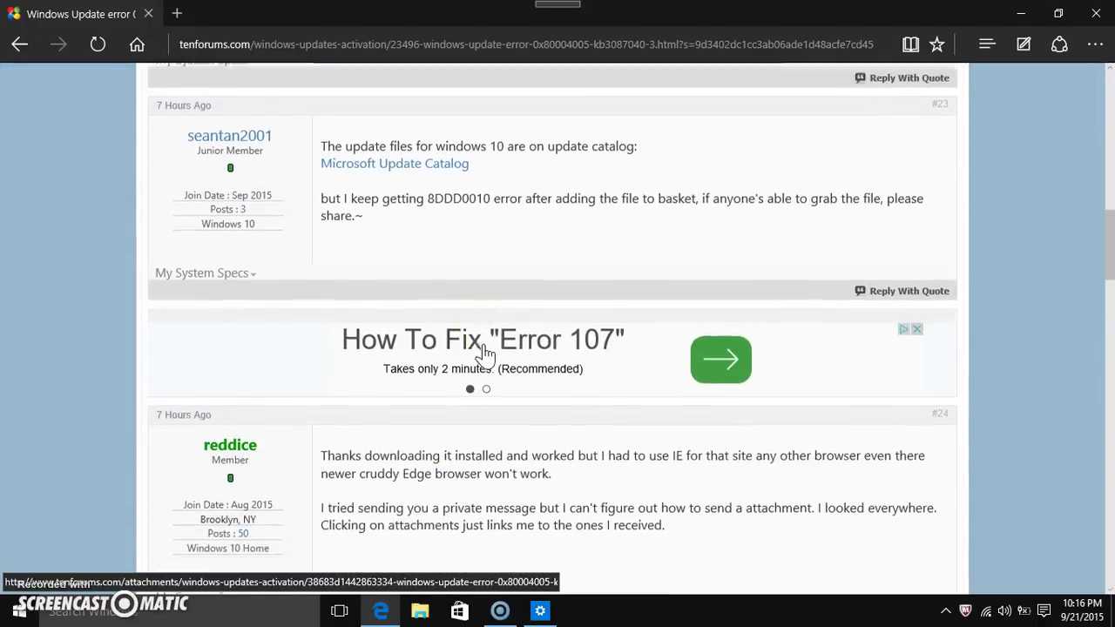
scroll(485, 353, "up", 6)
scroll(369, 169, "up", 2)
scroll(523, 287, "down", 6)
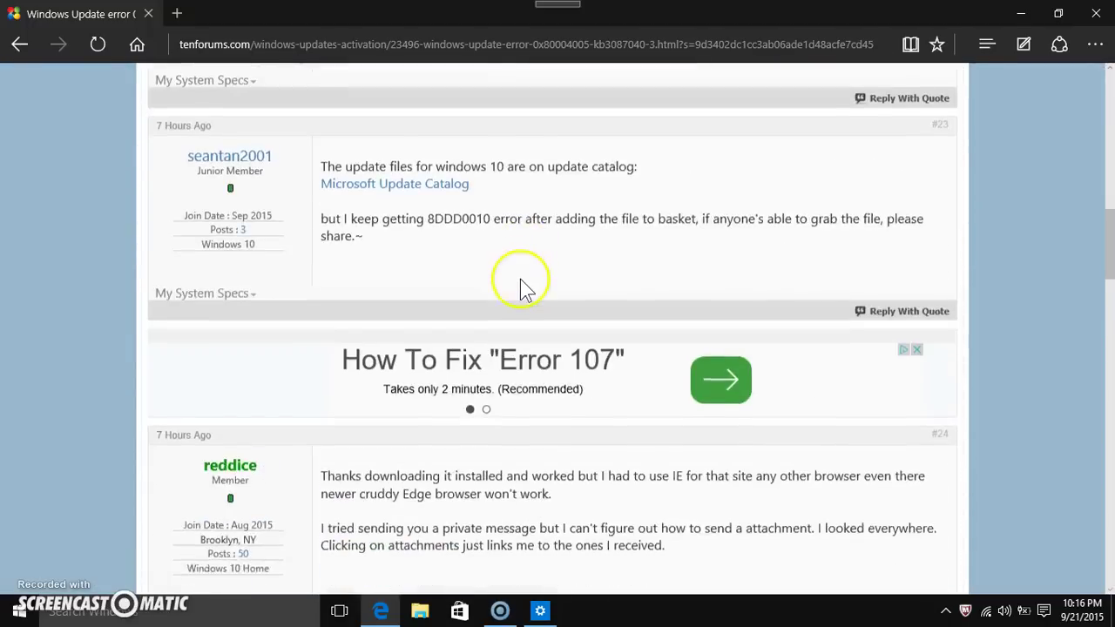
scroll(492, 250, "up", 4)
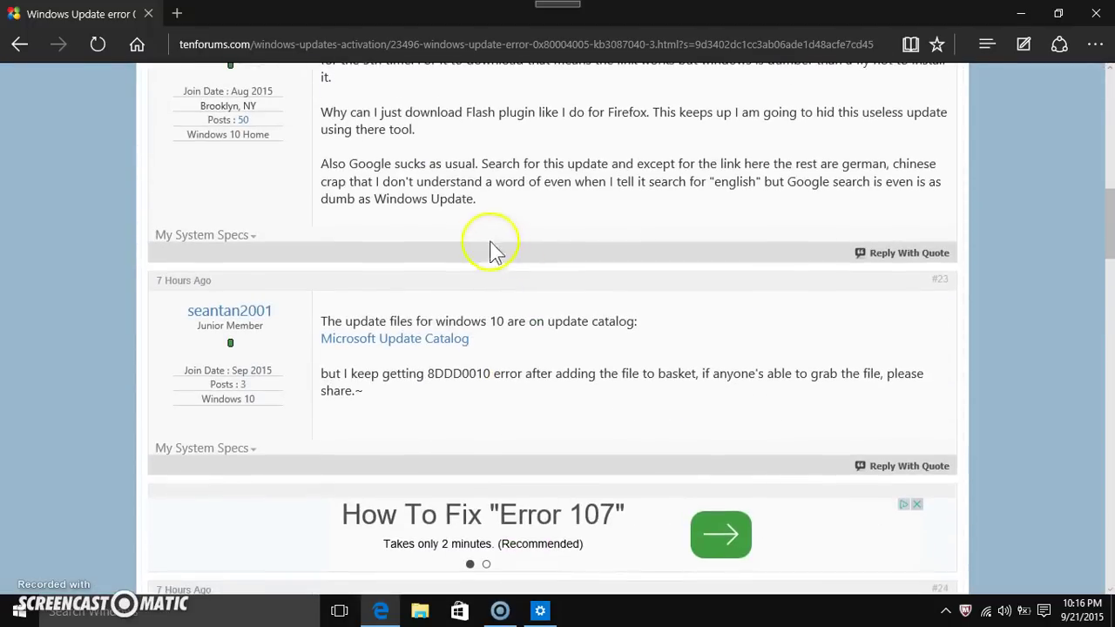
left_click(462, 339)
left_click(562, 198)
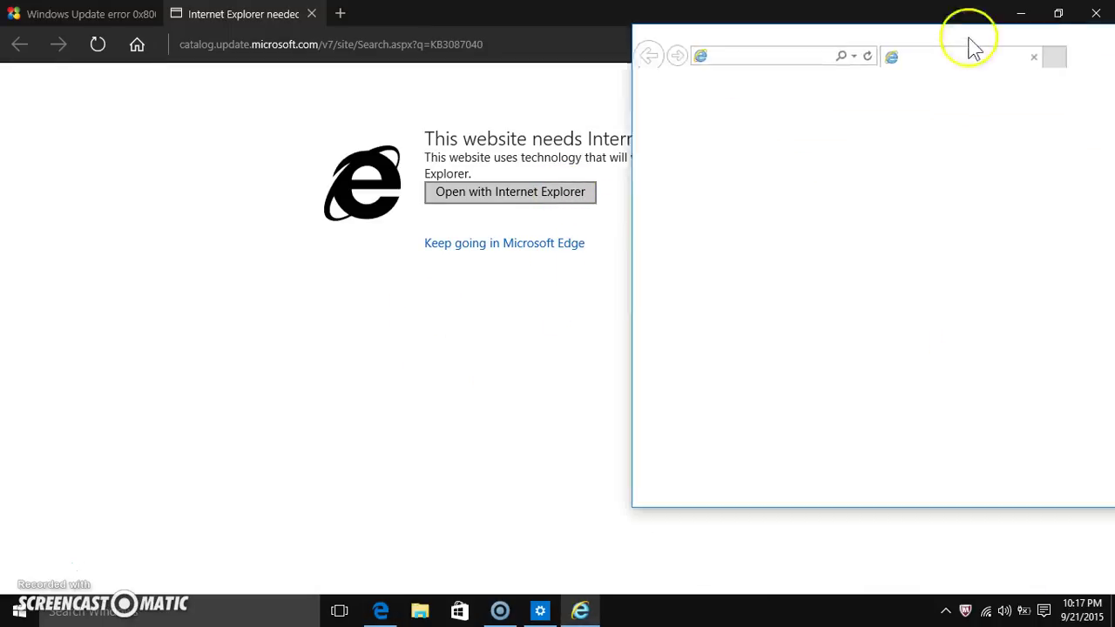
- Maximize Internet Explorer, install the Update Catalog add-on, and review the eight KB3087040 results
left_click_drag(967, 43, 1065, 13)
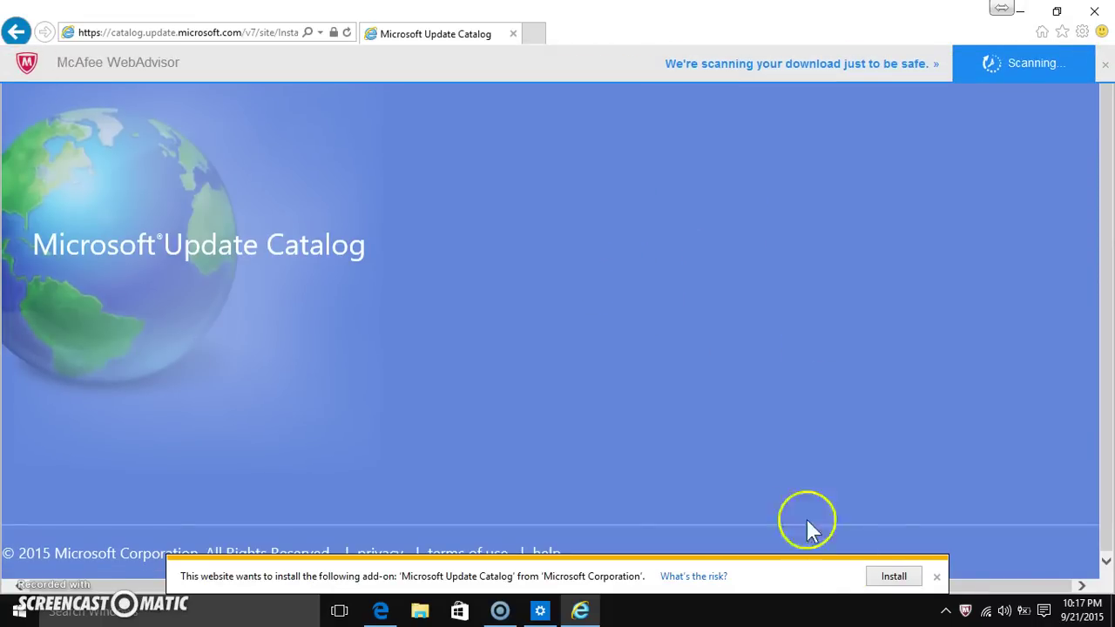
left_click(888, 578)
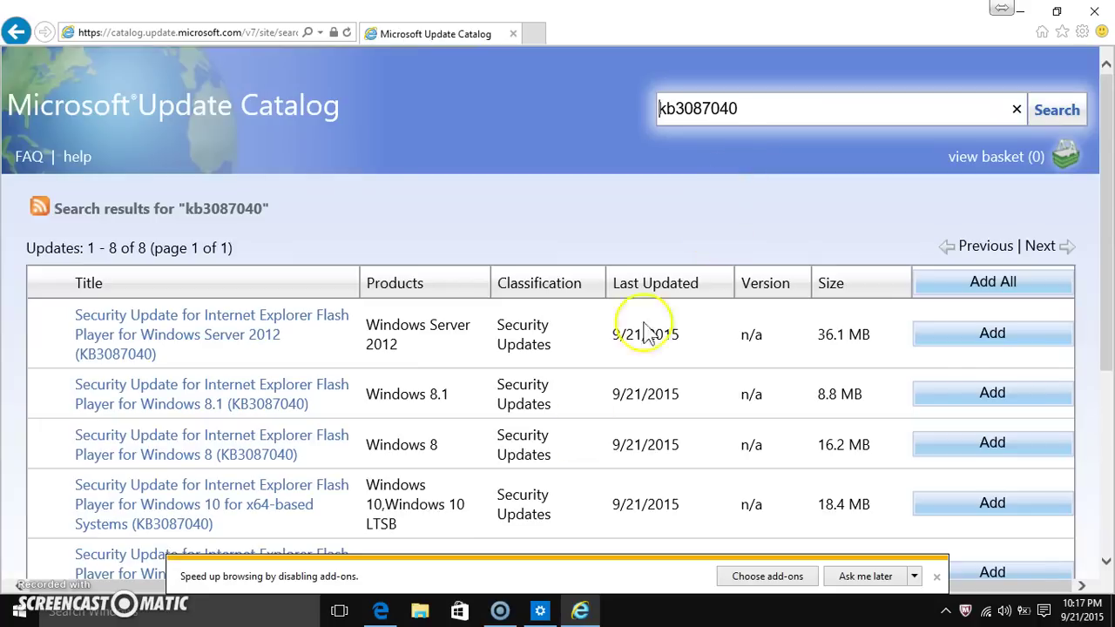
scroll(531, 435, "down", 2)
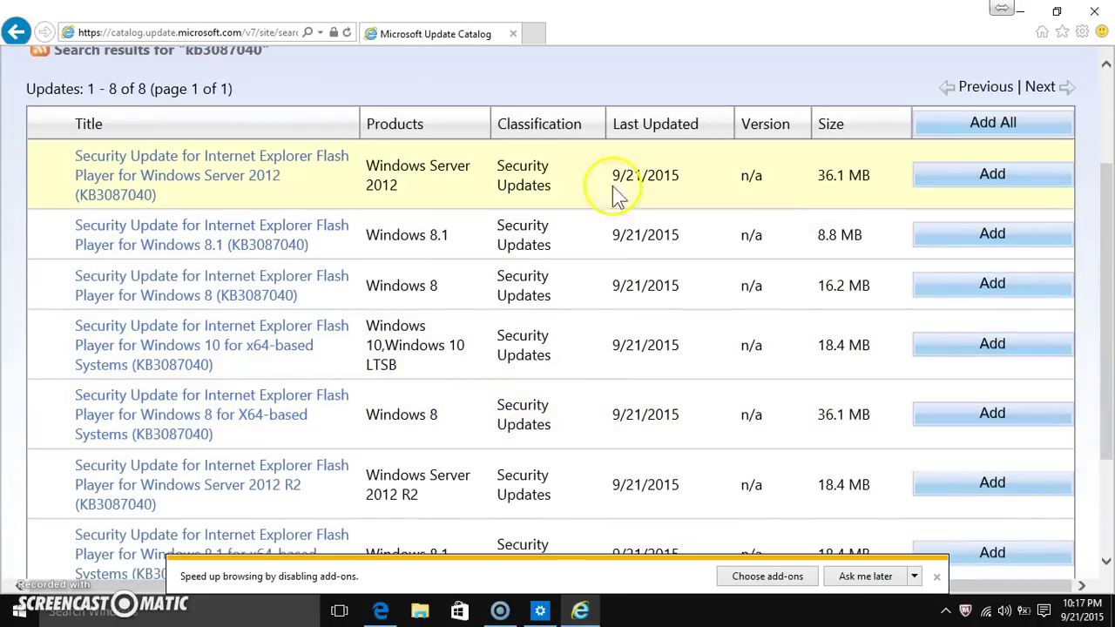
scroll(659, 298, "down", 2)
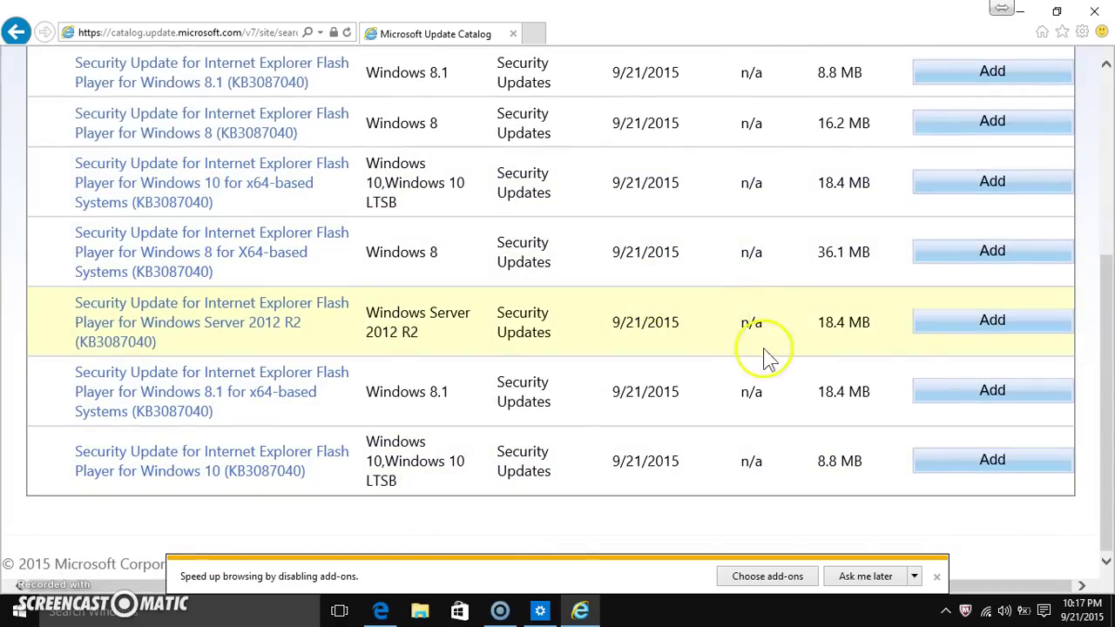
left_click(533, 35)
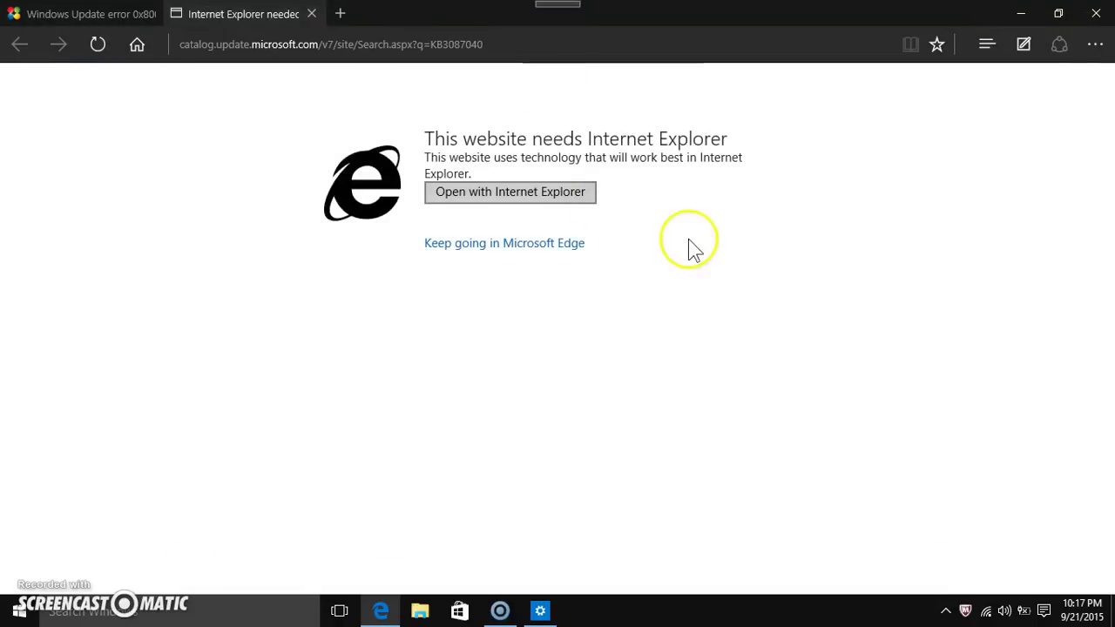
- Close the Internet Explorer-needed tab and scroll page 3 of the thread to post #30
left_click(311, 14)
scroll(531, 436, "up", 10)
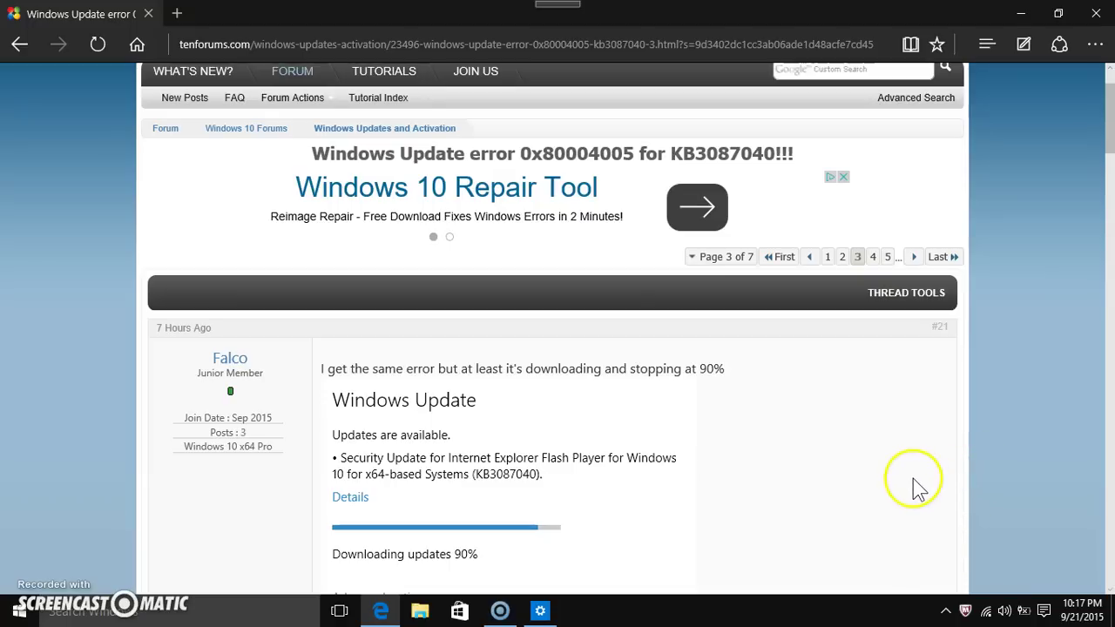
left_click(1044, 611)
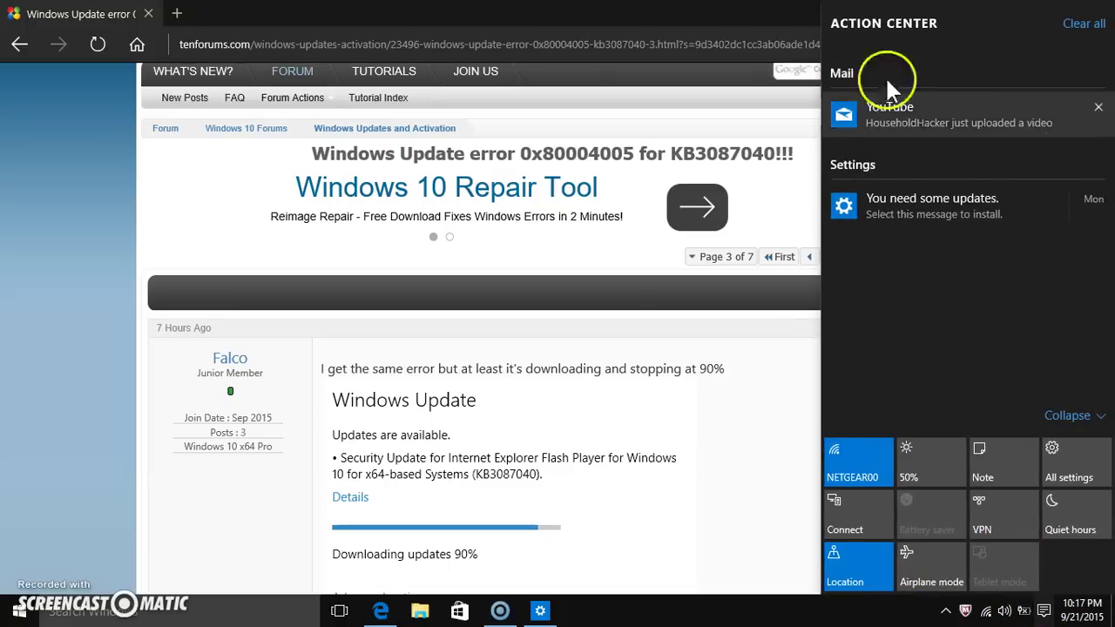
left_click(758, 426)
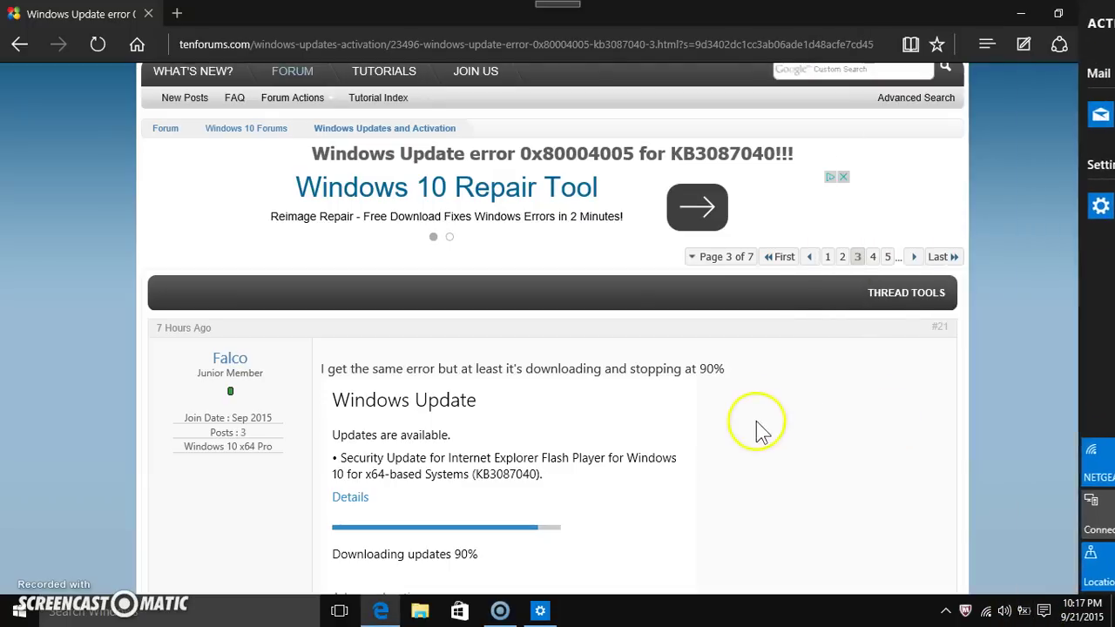
scroll(766, 410, "down", 3)
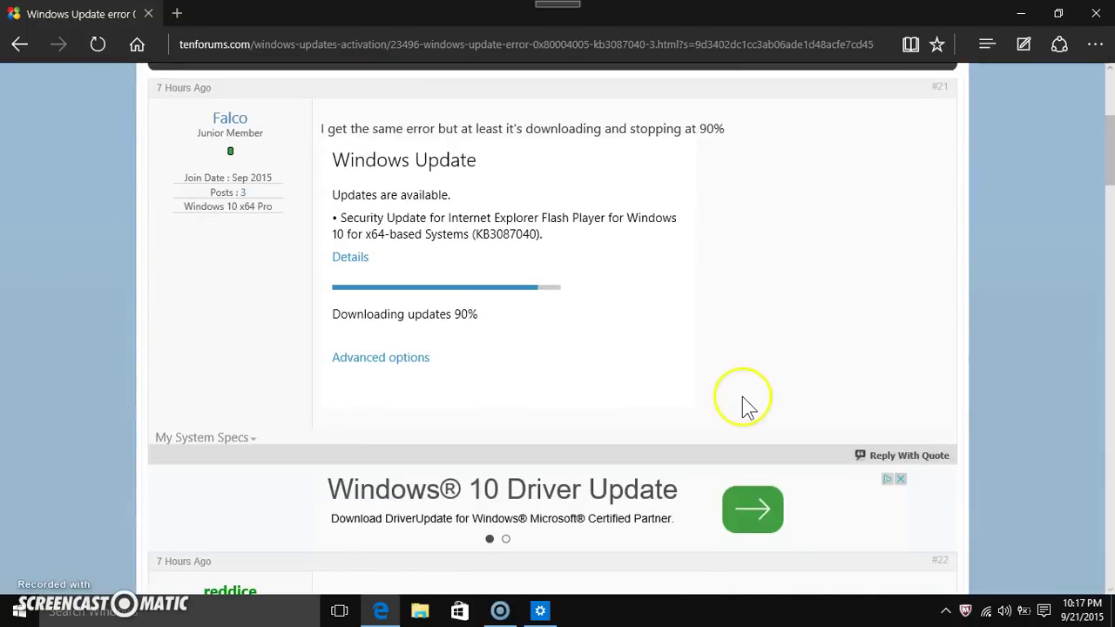
scroll(747, 405, "down", 2)
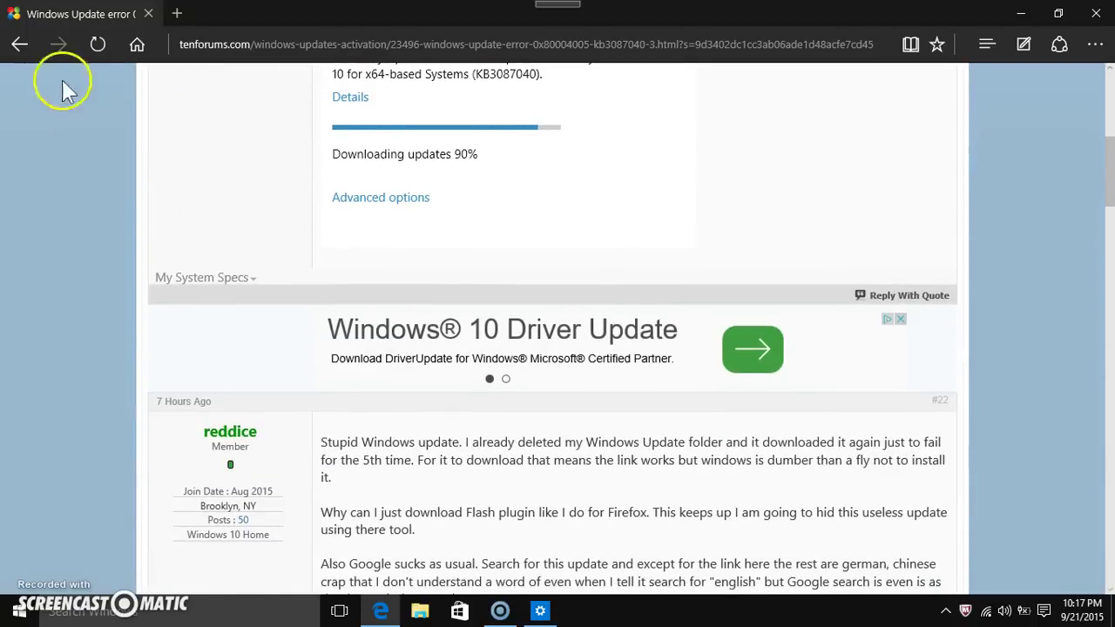
scroll(336, 229, "down", 20)
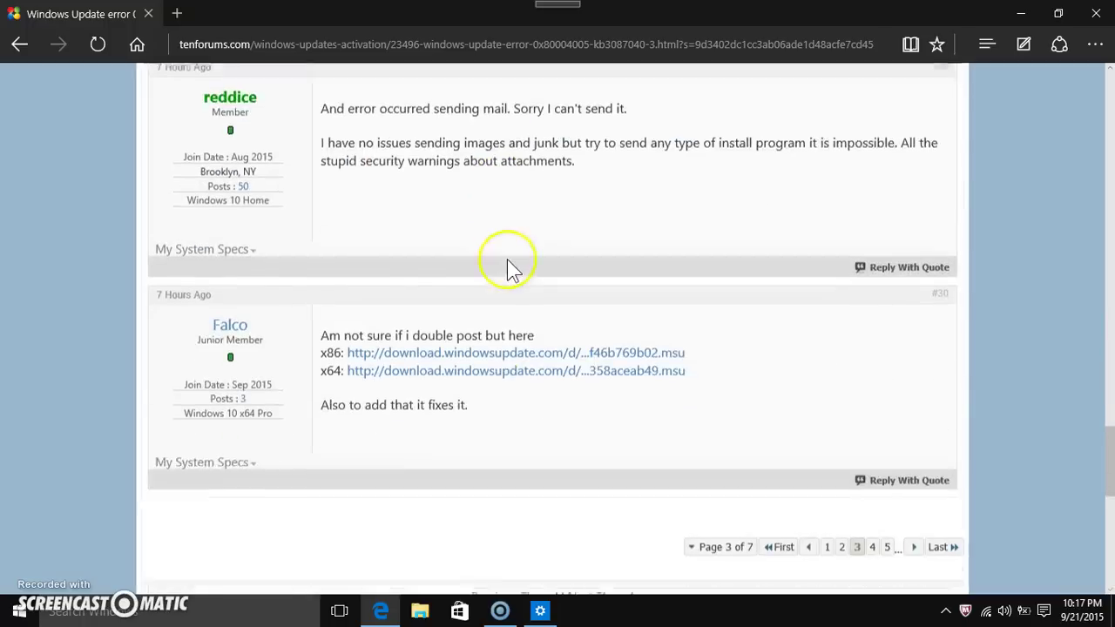
scroll(512, 263, "down", 1)
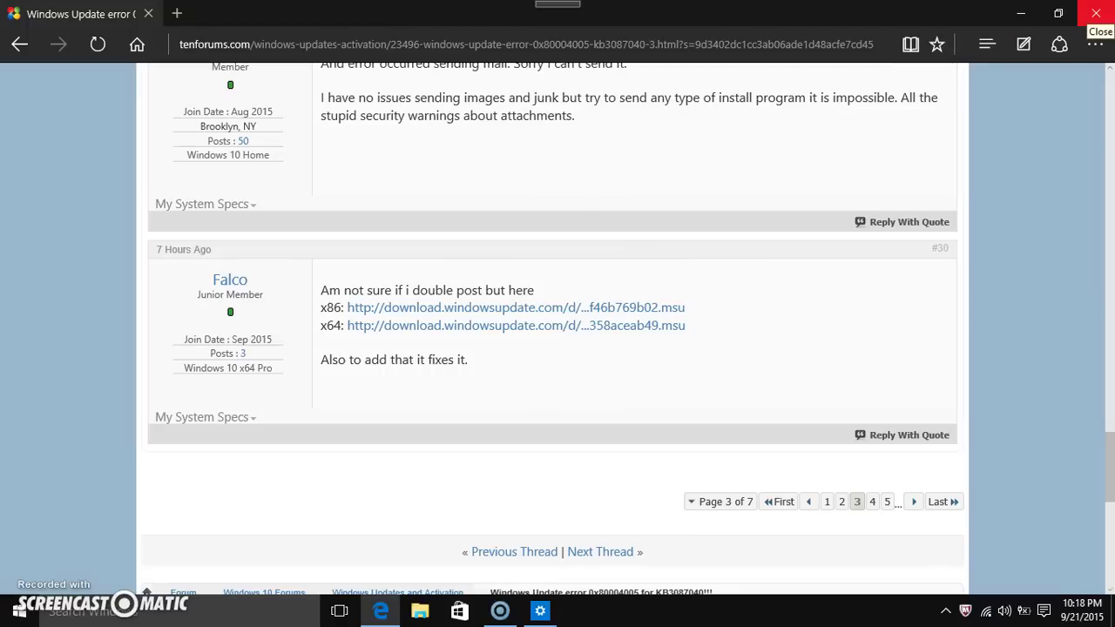
- Close the browser and rerun the Windows Update check for KB3087040
left_click(1096, 26)
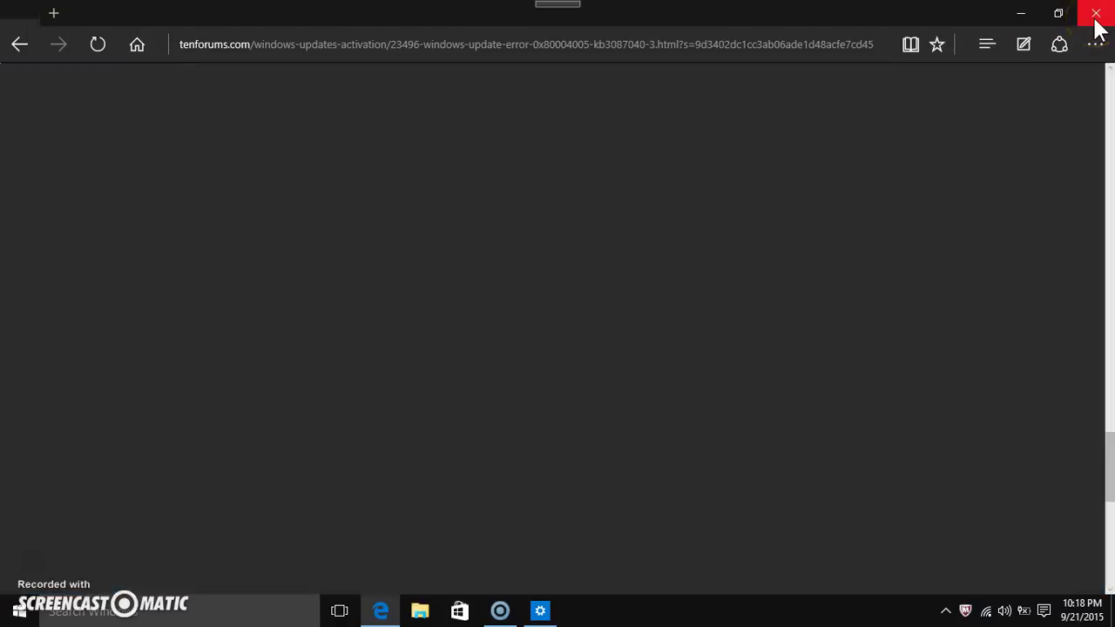
left_click(527, 431)
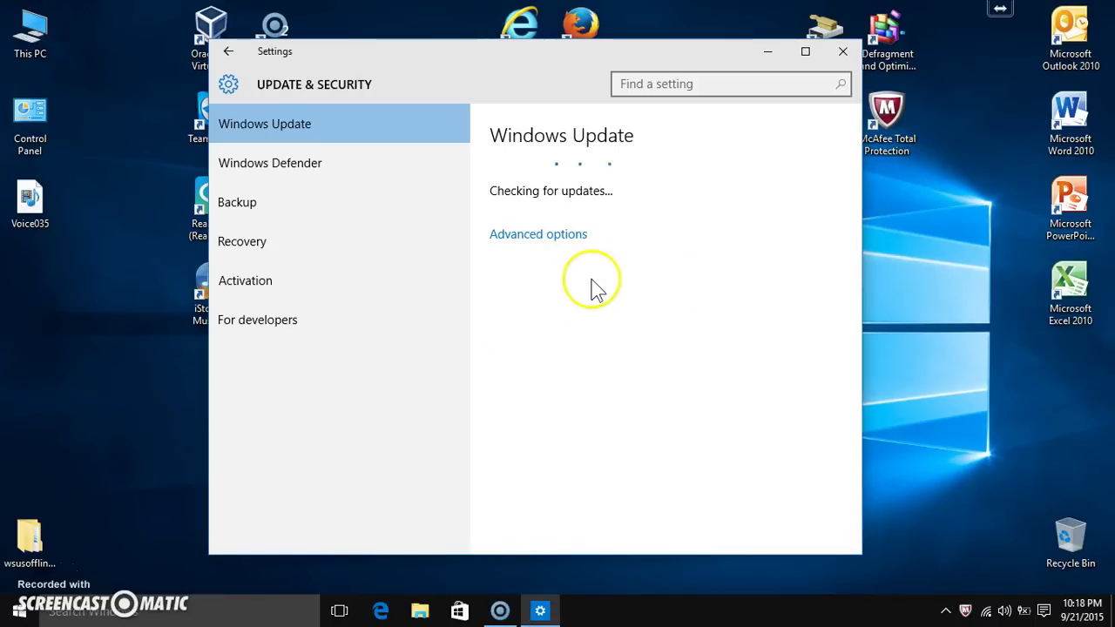